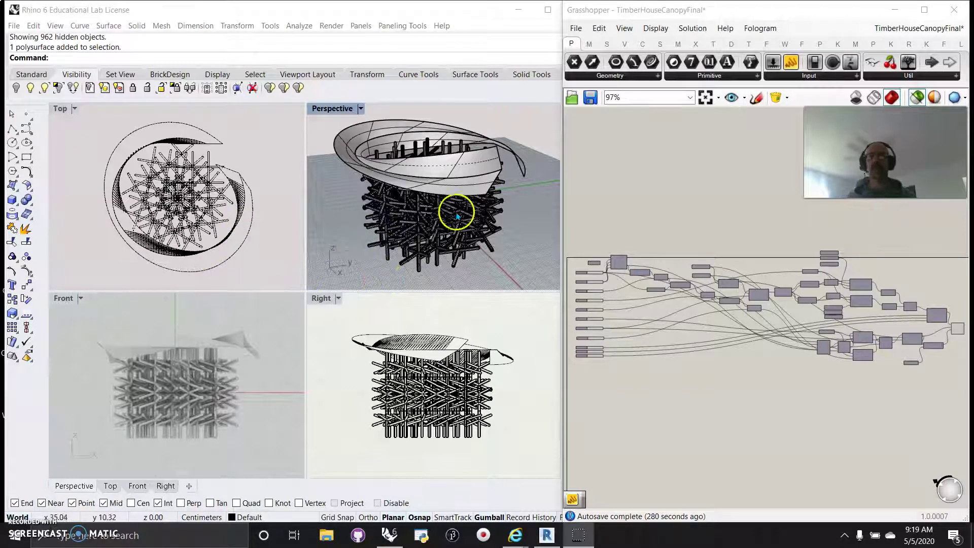
Orbit the Perspective view and zoom the maximized Front view, then return to four views.
{"action": "right_click_drag", "start_coordinate": [457, 216], "coordinate": [432, 228]}
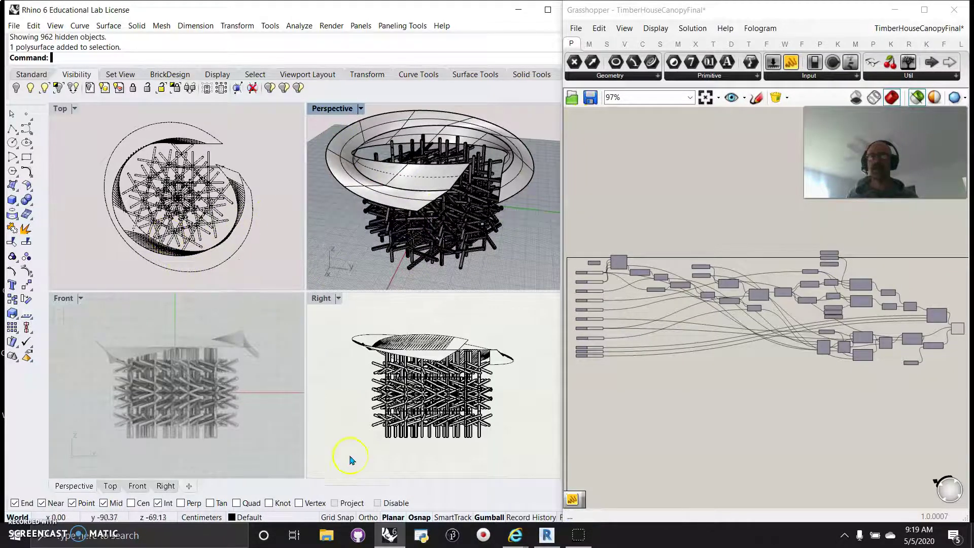
{"action": "double_click", "coordinate": [61, 300]}
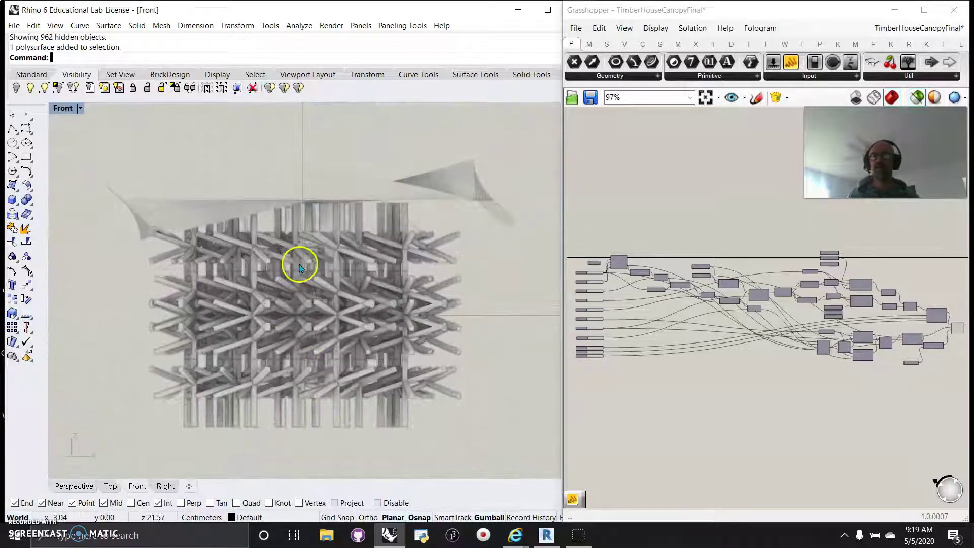
{"action": "scroll", "coordinate": [299, 268], "scroll_direction": "up", "scroll_amount": 3}
{"action": "scroll", "coordinate": [304, 267], "scroll_direction": "down", "scroll_amount": 2}
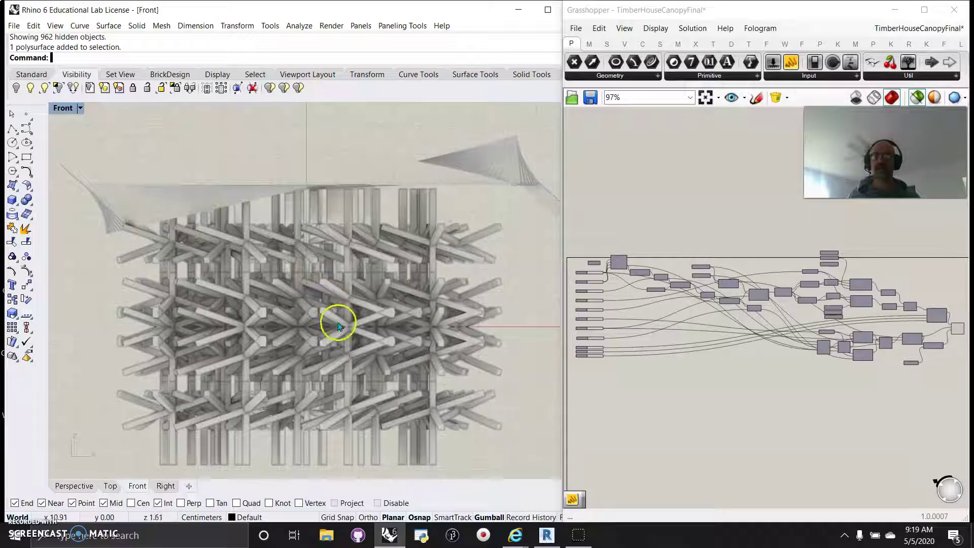
{"action": "scroll", "coordinate": [342, 325], "scroll_direction": "down", "scroll_amount": 2}
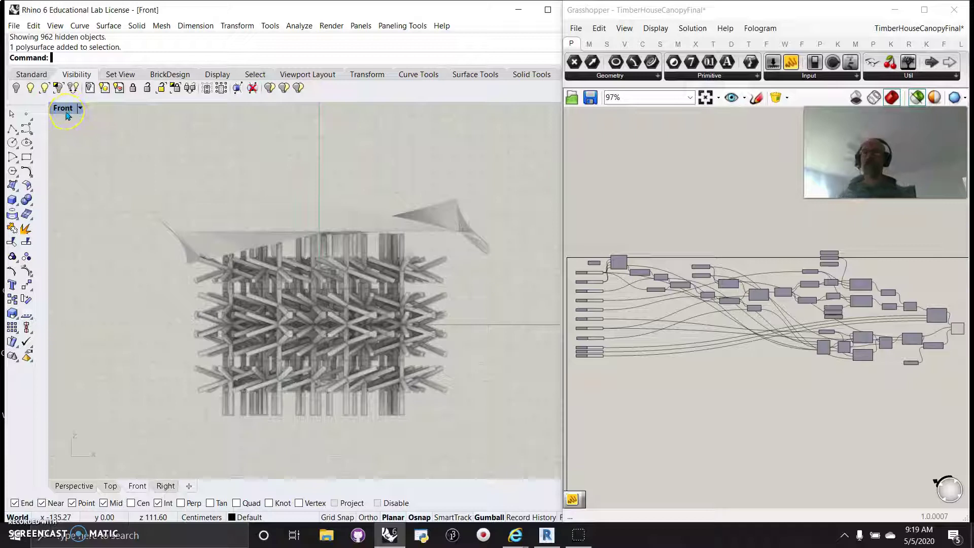
{"action": "double_click", "coordinate": [65, 109]}
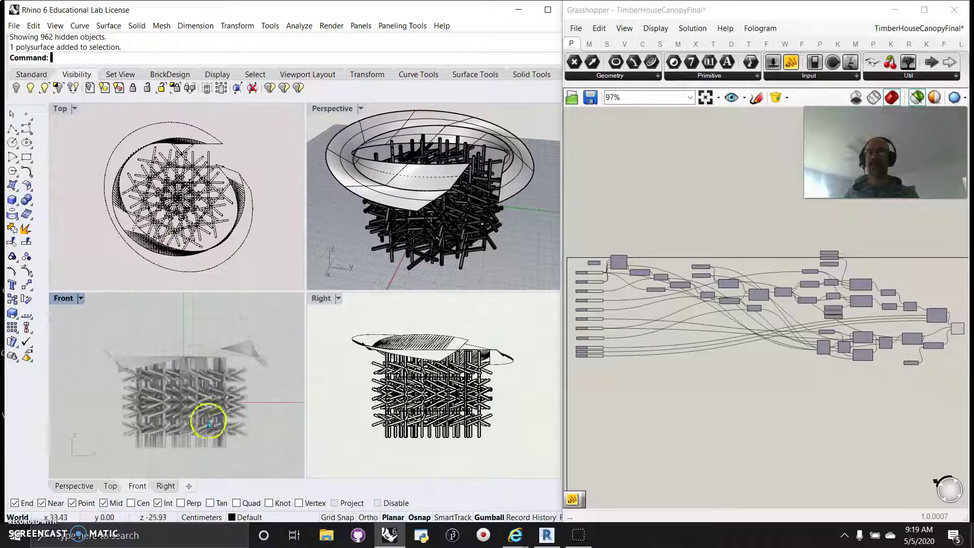
Hide all baked frame and canopy objects and maximize the Perspective view.
{"action": "left_click_drag", "start_coordinate": [286, 470], "coordinate": [84, 325]}
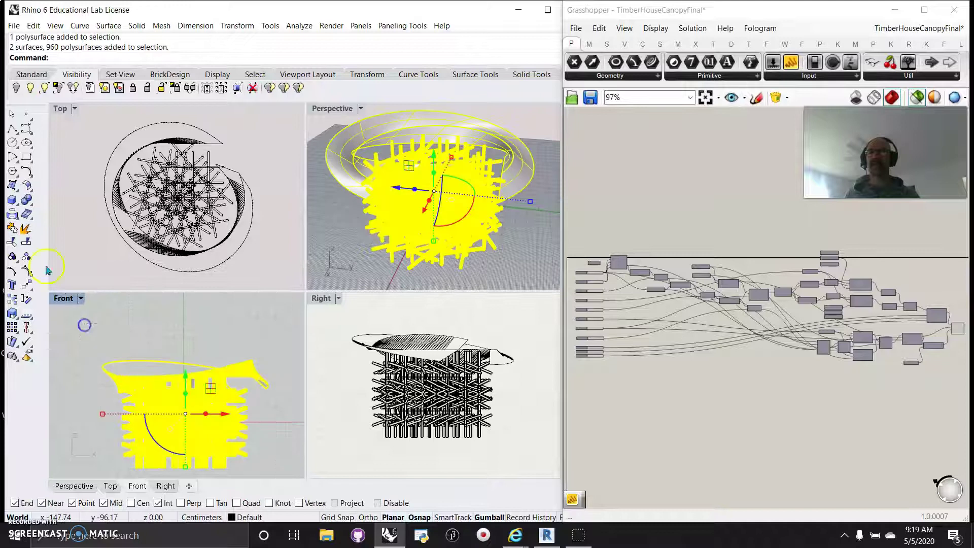
{"action": "left_click", "coordinate": [16, 87]}
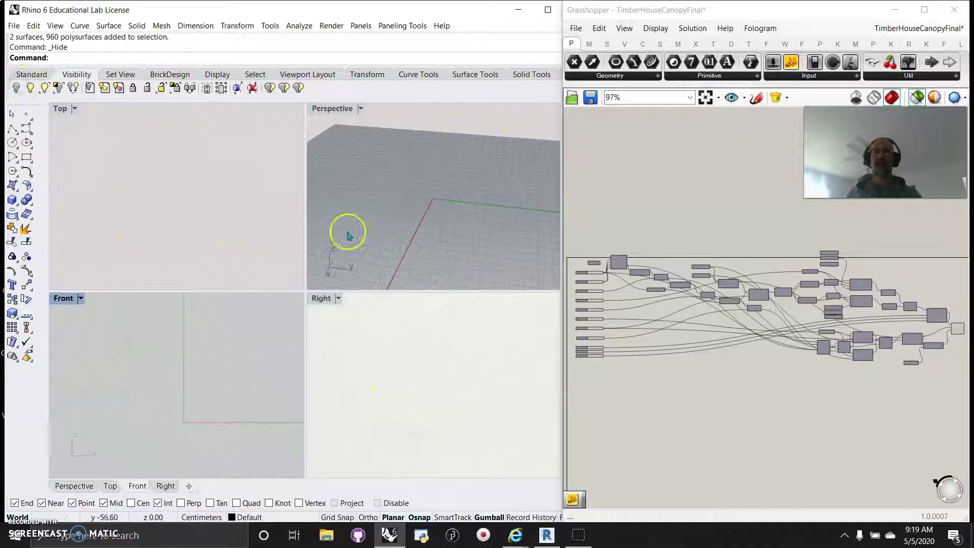
{"action": "left_click", "coordinate": [331, 108]}
{"action": "left_click", "coordinate": [331, 108]}
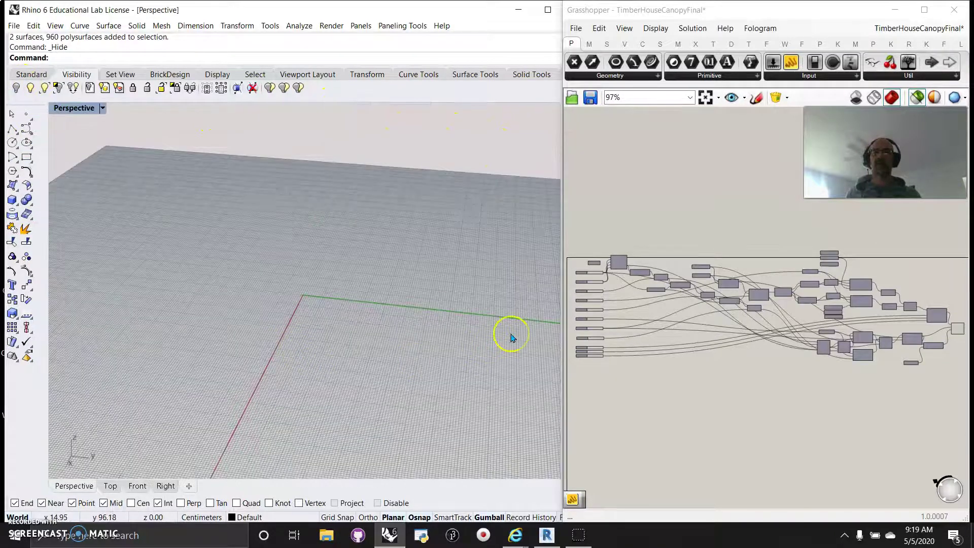
Widen the Rhino window and turn on Grasshopper's geometry preview in the viewport.
{"action": "left_click_drag", "start_coordinate": [561, 321], "coordinate": [348, 316]}
{"action": "left_click", "coordinate": [917, 97]}
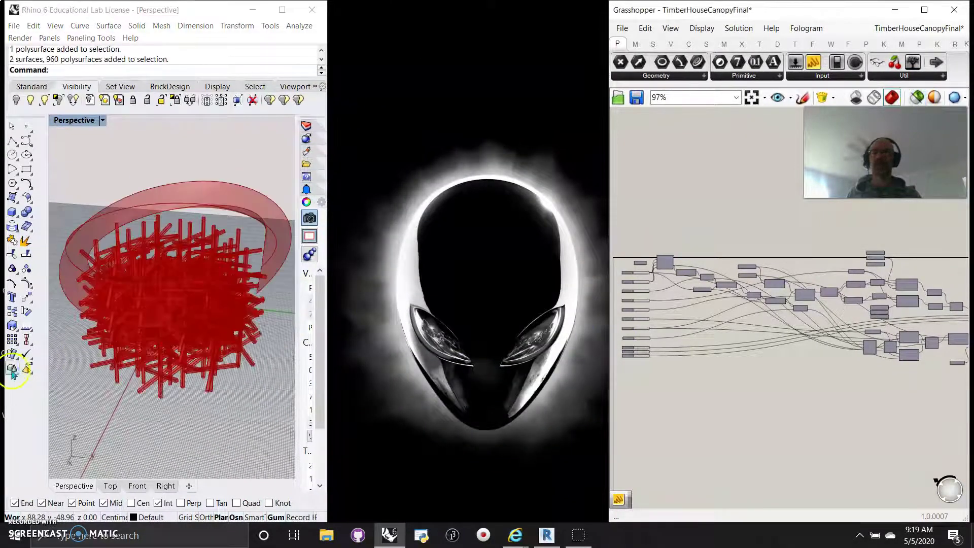
{"action": "right_click_drag", "start_coordinate": [89, 335], "coordinate": [363, 343]}
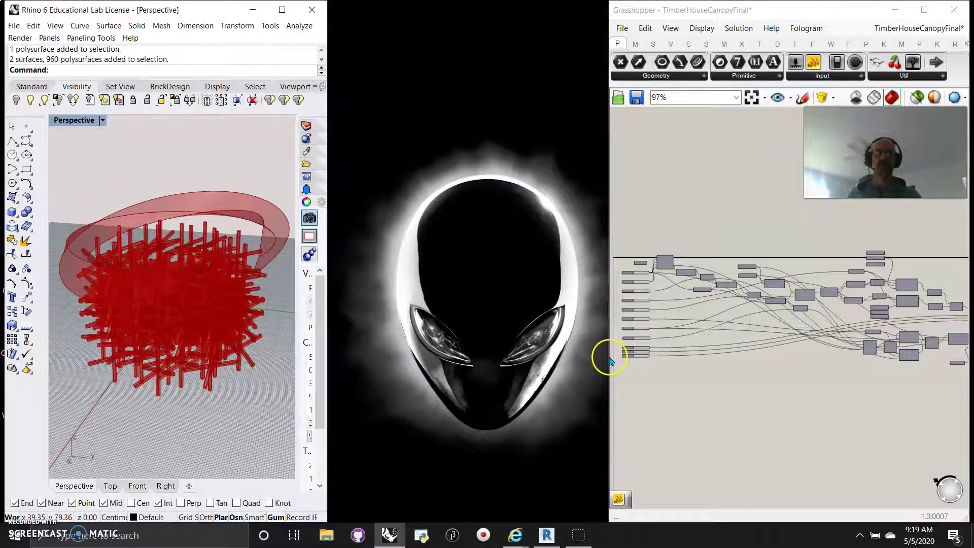
Widen the Grasshopper window, zoom in, and select the final Merge, Scale NU and Mirror components.
{"action": "left_click_drag", "start_coordinate": [610, 359], "coordinate": [296, 350]}
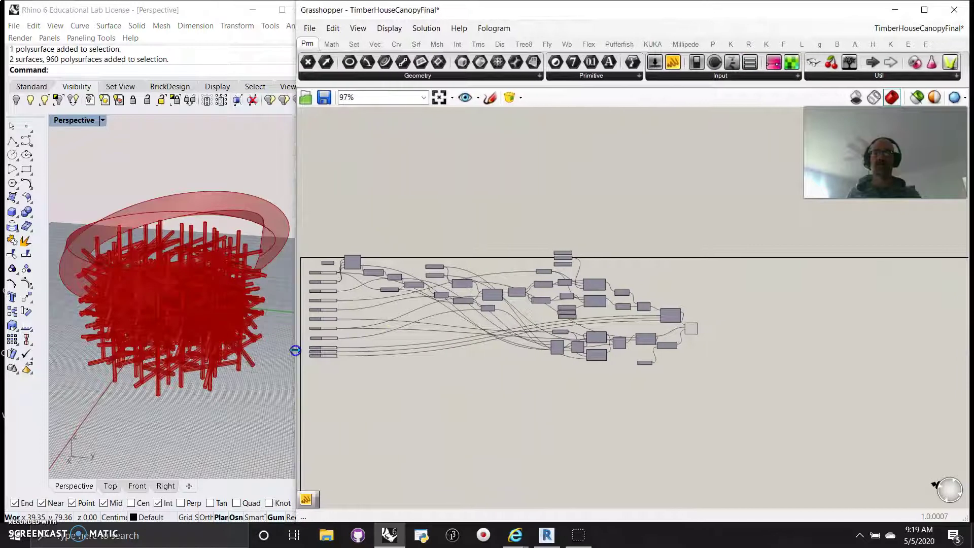
{"action": "scroll", "coordinate": [550, 394], "scroll_direction": "up", "scroll_amount": 3}
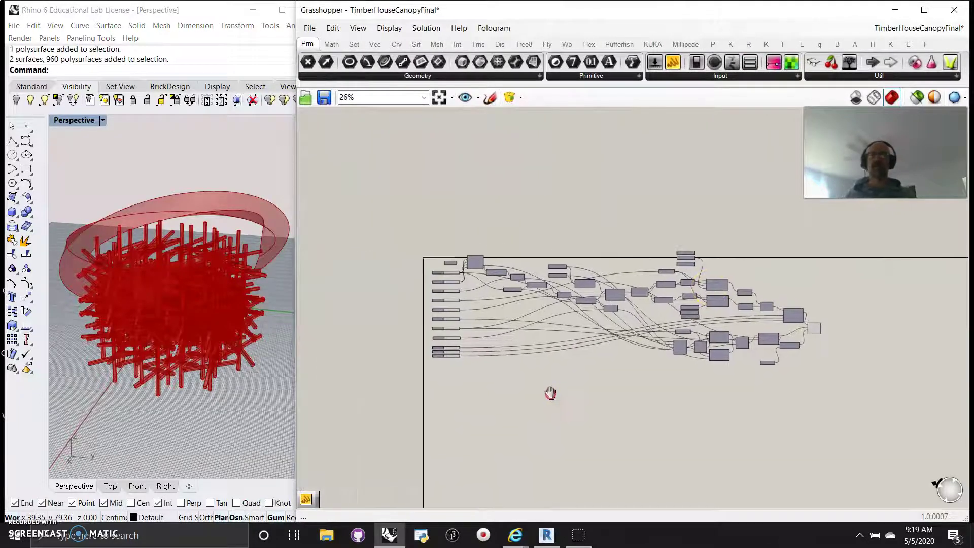
{"action": "scroll", "coordinate": [495, 450], "scroll_direction": "up", "scroll_amount": 5}
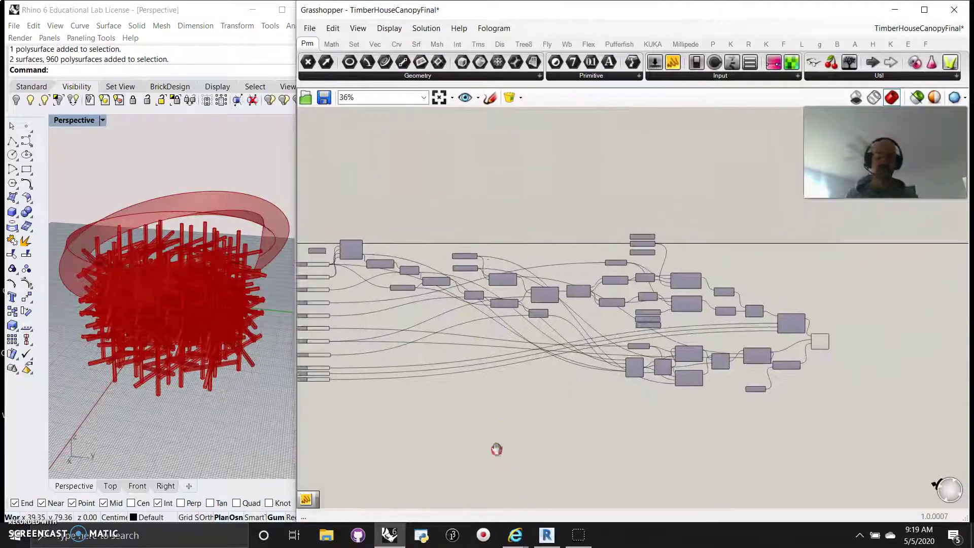
{"action": "right_click_drag", "start_coordinate": [827, 405], "coordinate": [769, 426]}
{"action": "scroll", "coordinate": [769, 427], "scroll_direction": "up", "scroll_amount": 5}
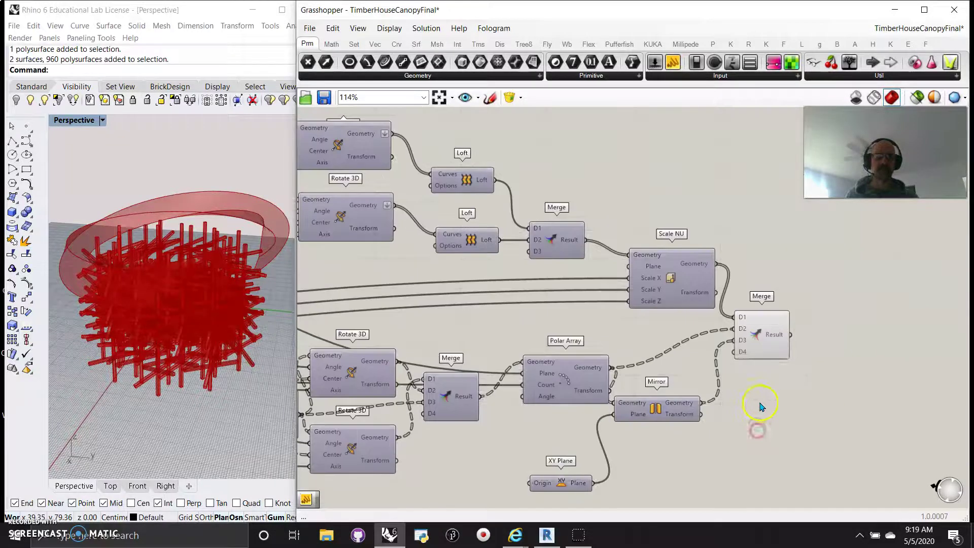
{"action": "left_click", "coordinate": [750, 312]}
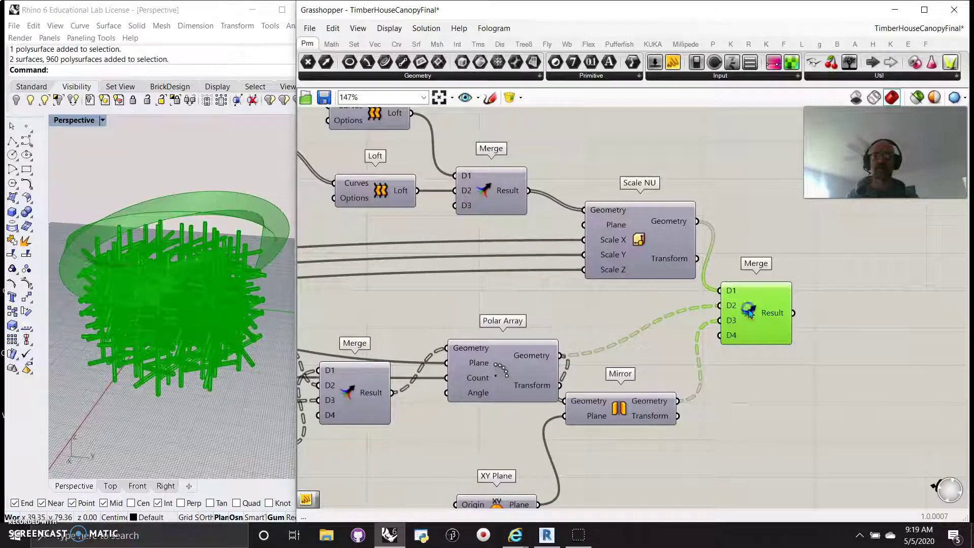
{"action": "left_click", "coordinate": [646, 233]}
{"action": "left_click", "coordinate": [617, 410]}
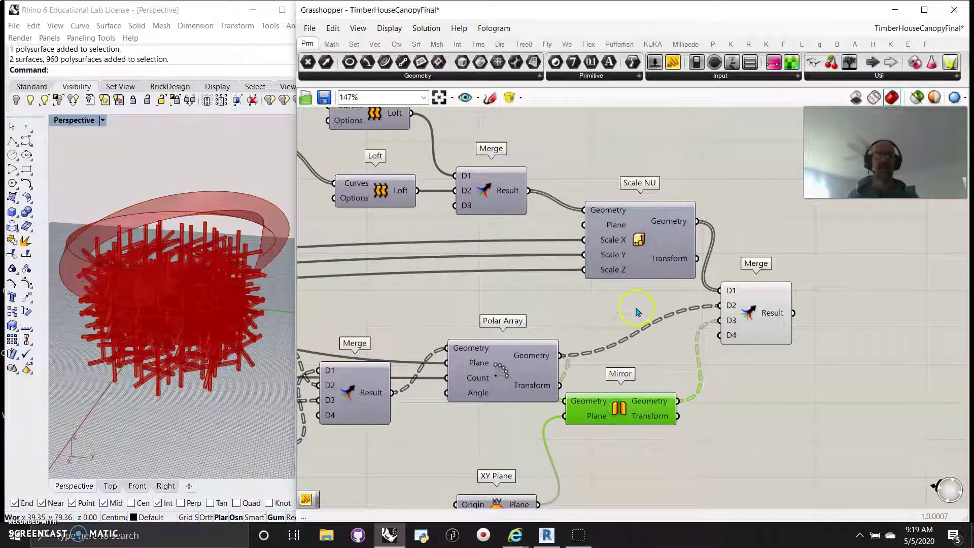
Turn on 'Only draw selected' and compare the Scale NU, Merge, Mirror and Polar Array outputs.
{"action": "left_click", "coordinate": [916, 97]}
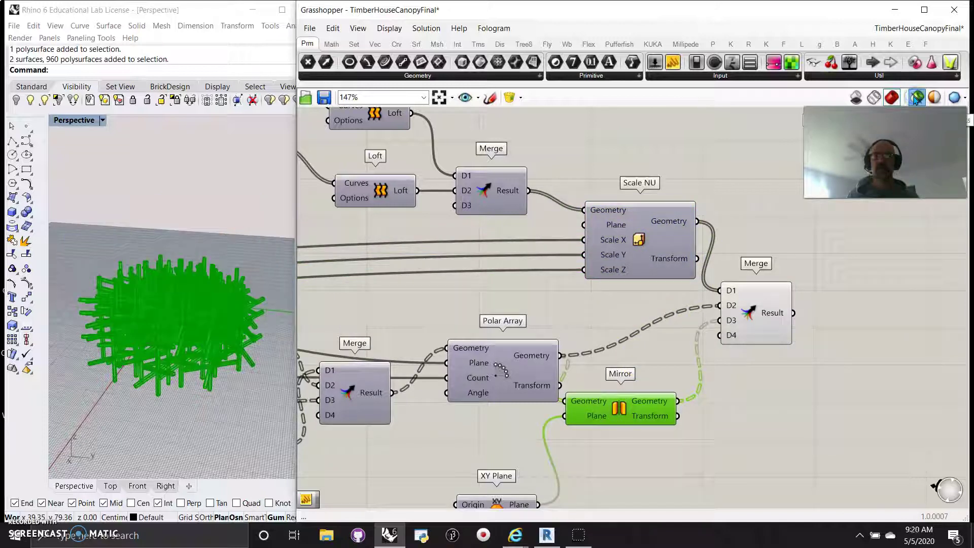
{"action": "left_click", "coordinate": [627, 251]}
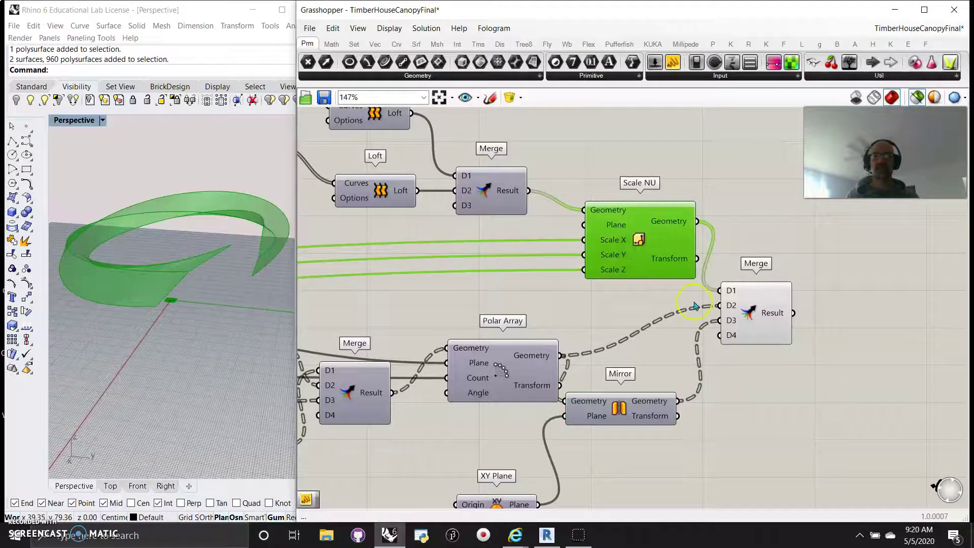
{"action": "left_click", "coordinate": [751, 316]}
{"action": "left_click_drag", "start_coordinate": [642, 256], "coordinate": [640, 262]}
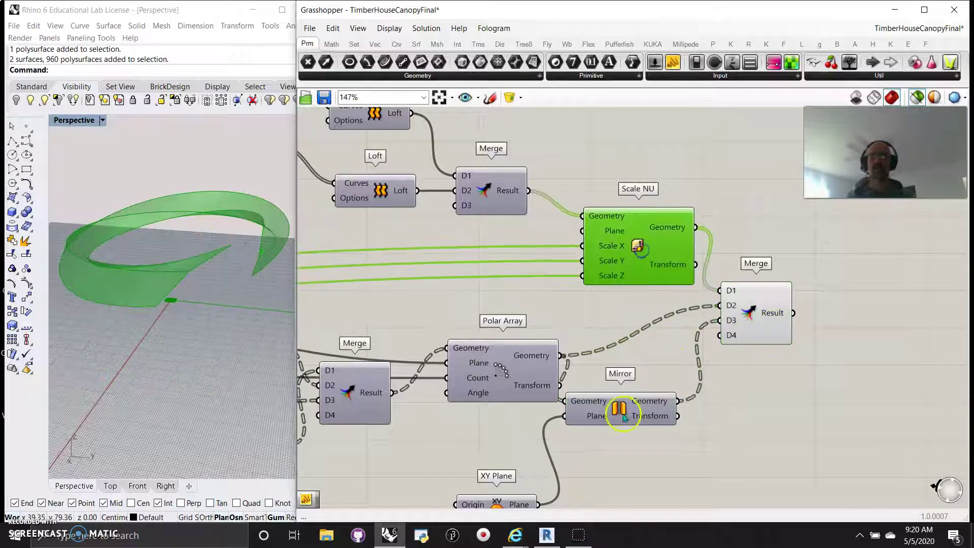
{"action": "left_click", "coordinate": [620, 408]}
{"action": "left_click", "coordinate": [525, 375]}
Alternate between the mirrored and polar-arrayed sticks, ending on the Scale NU ribbon.
{"action": "left_click", "coordinate": [641, 246]}
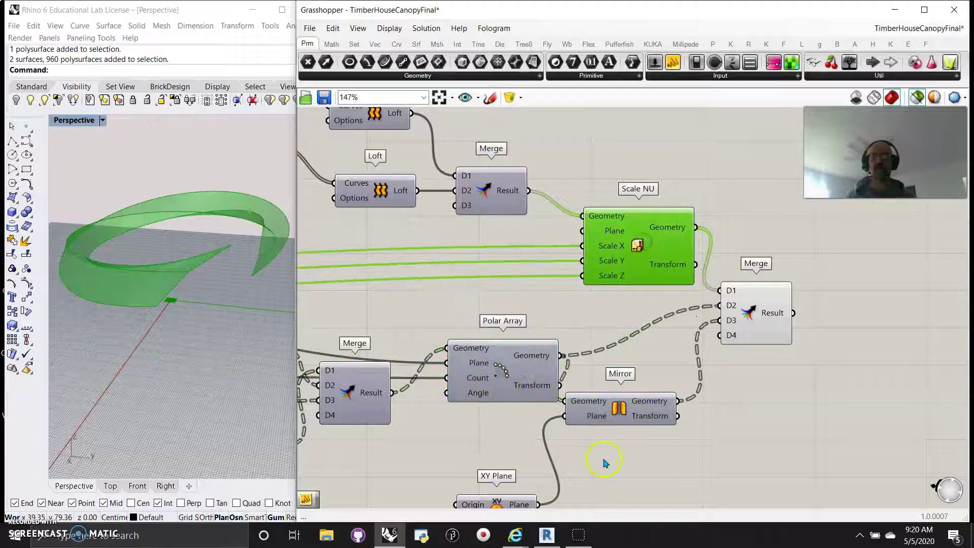
{"action": "left_click", "coordinate": [599, 408]}
{"action": "left_click", "coordinate": [505, 374]}
{"action": "left_click", "coordinate": [599, 401]}
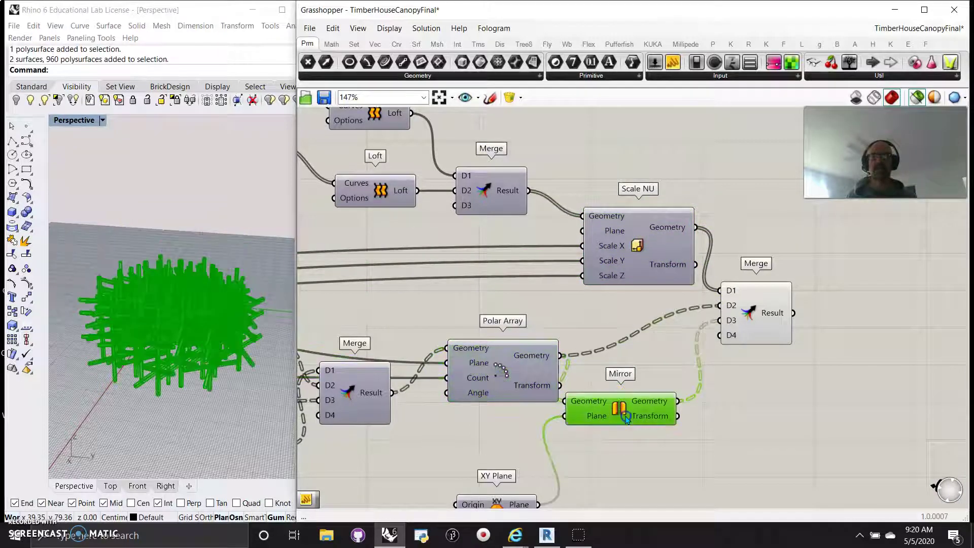
{"action": "left_click", "coordinate": [484, 365]}
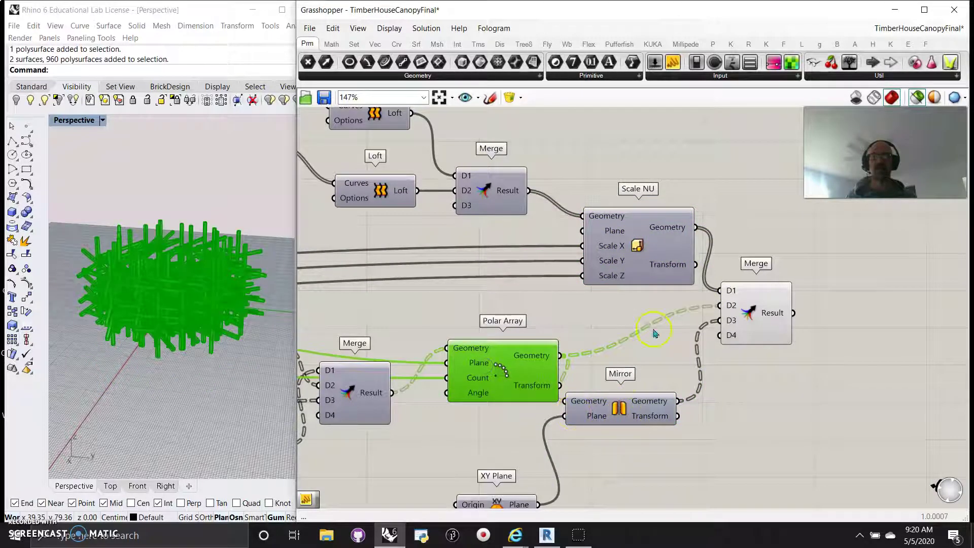
{"action": "left_click", "coordinate": [636, 256]}
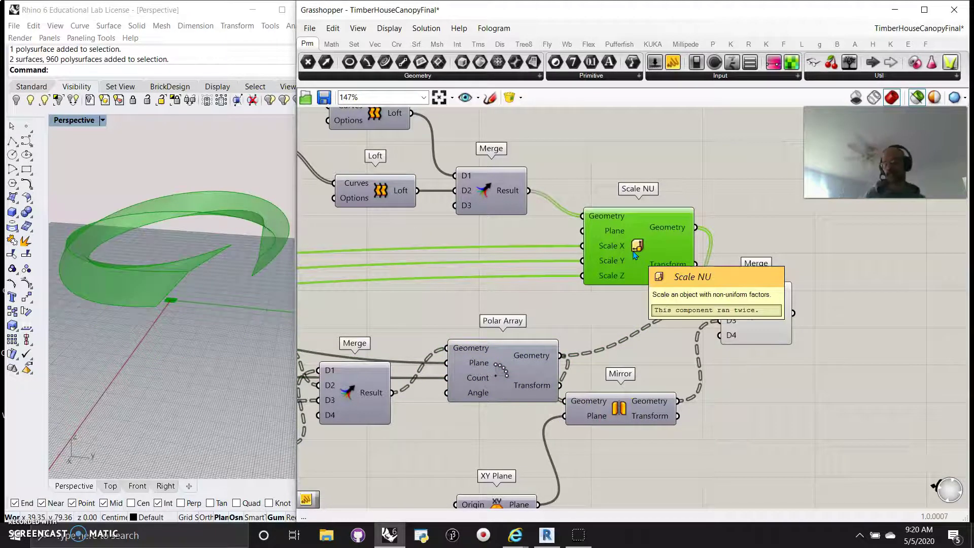
{"action": "left_click", "coordinate": [636, 255]}
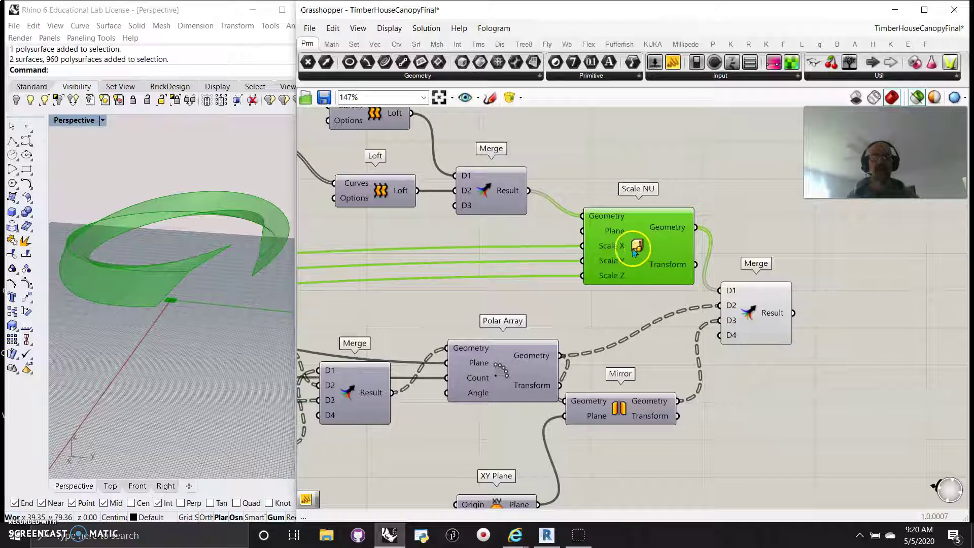
{"action": "left_click", "coordinate": [635, 250]}
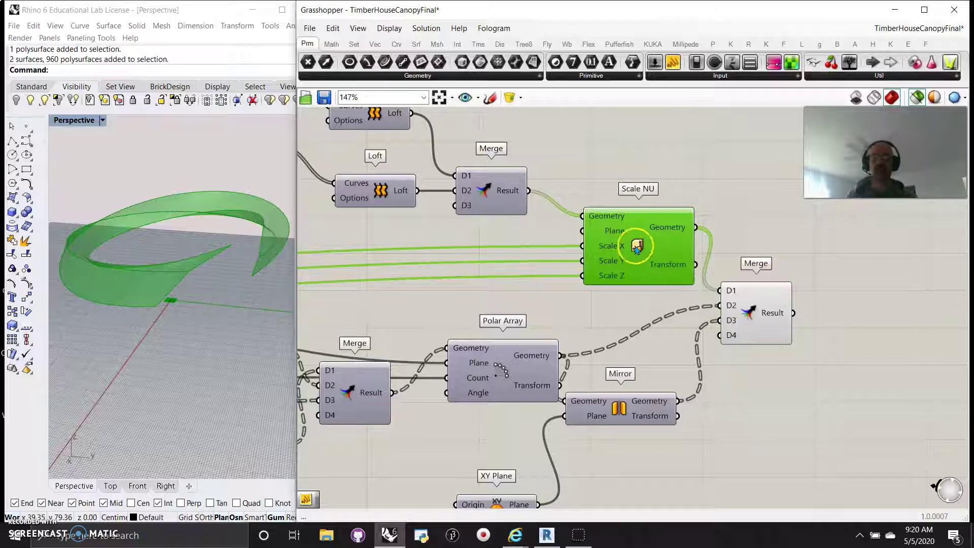
{"action": "right_click_drag", "start_coordinate": [480, 246], "coordinate": [831, 377]}
Preview the upper and lower Loft ribbons and Rotate 3D lines in turn.
{"action": "left_click", "coordinate": [720, 242]}
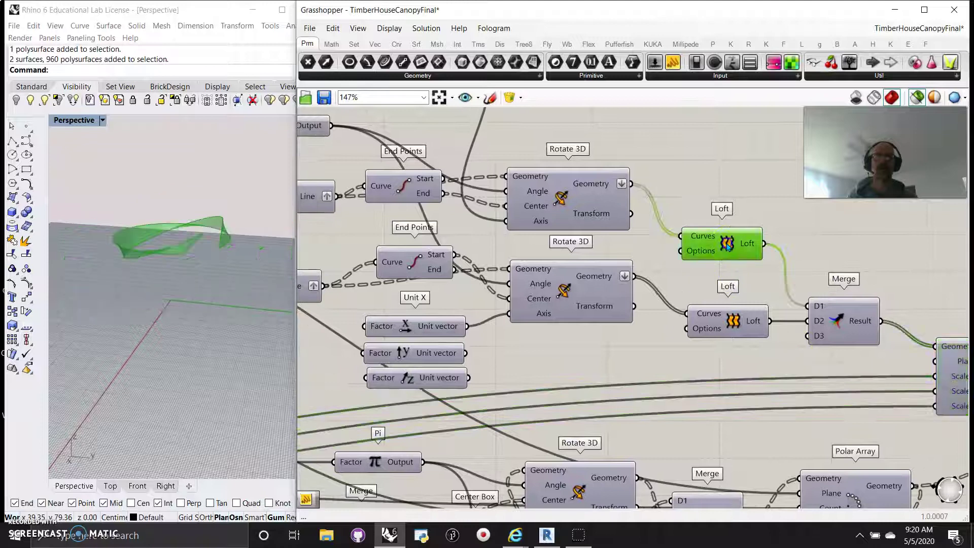
{"action": "left_click", "coordinate": [713, 321]}
{"action": "left_click", "coordinate": [571, 213]}
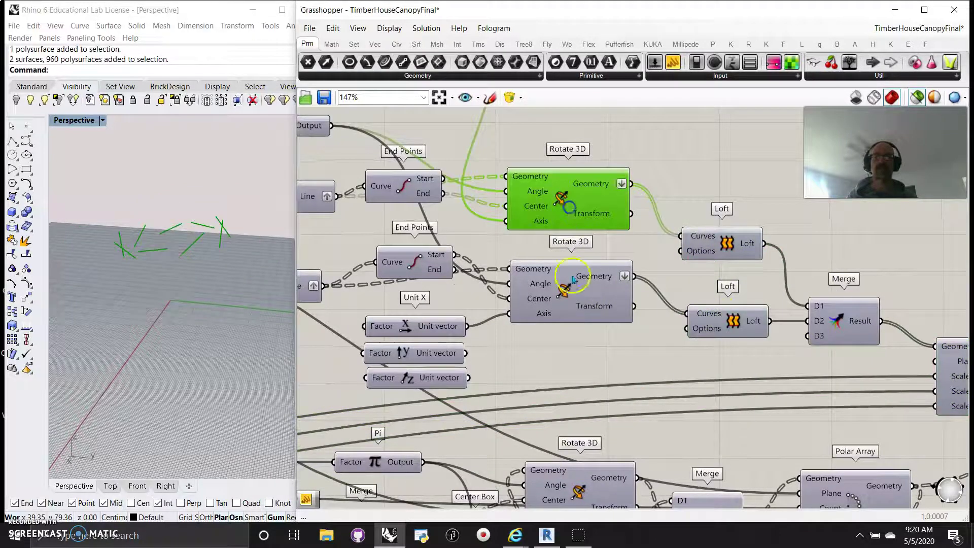
{"action": "left_click", "coordinate": [572, 299]}
{"action": "right_click_drag", "start_coordinate": [515, 369], "coordinate": [669, 362]}
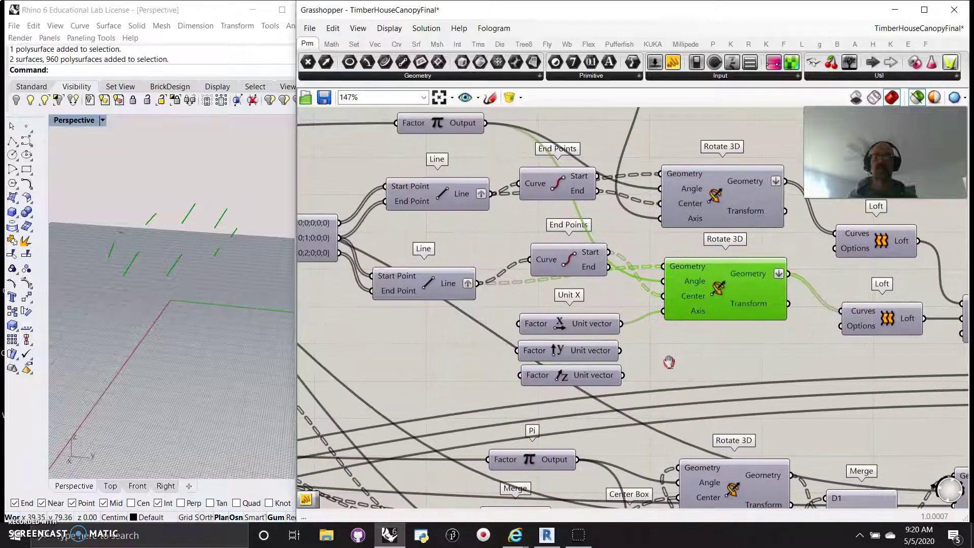
{"action": "left_click", "coordinate": [875, 255]}
{"action": "left_click", "coordinate": [884, 328]}
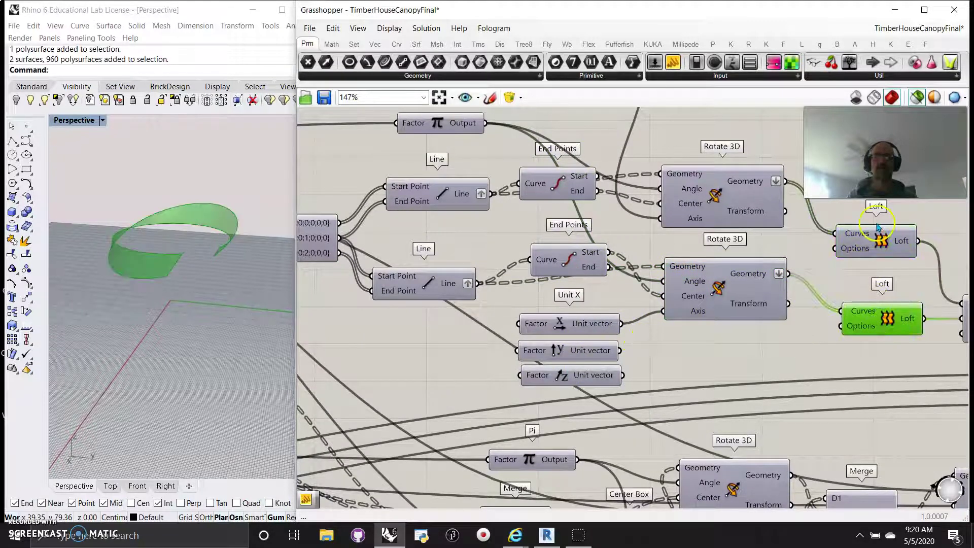
{"action": "left_click_drag", "start_coordinate": [879, 227], "coordinate": [876, 227]}
Wire Unit Z, X and Y into the Rotate 3D axis inputs, undoing the lower Unit Z link.
{"action": "mouse_move", "coordinate": [519, 142]}
{"action": "right_mouse_down"}
{"action": "mouse_move", "coordinate": [503, 237]}
{"action": "mouse_move", "coordinate": [479, 278]}
{"action": "right_mouse_up"}
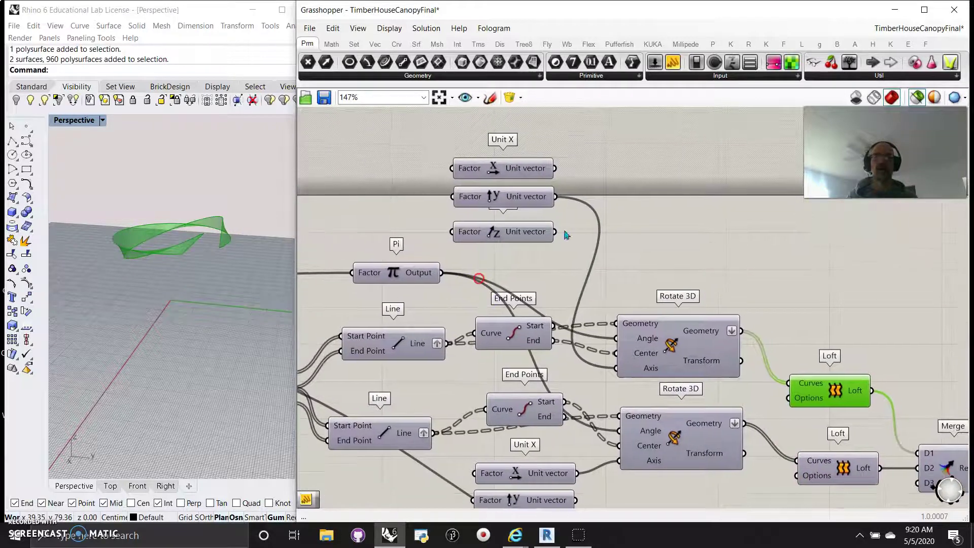
{"action": "left_click_drag", "start_coordinate": [557, 232], "coordinate": [624, 378]}
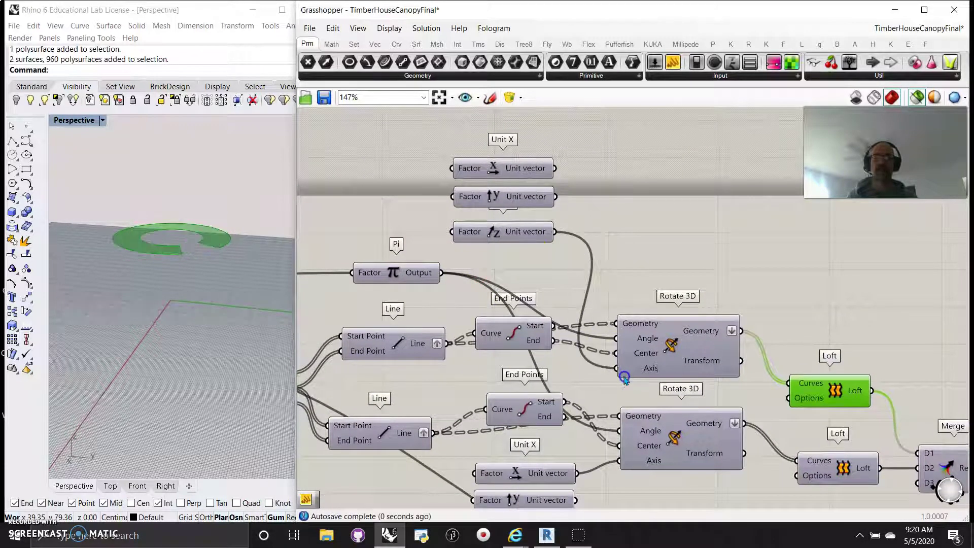
{"action": "left_click_drag", "start_coordinate": [555, 168], "coordinate": [617, 368]}
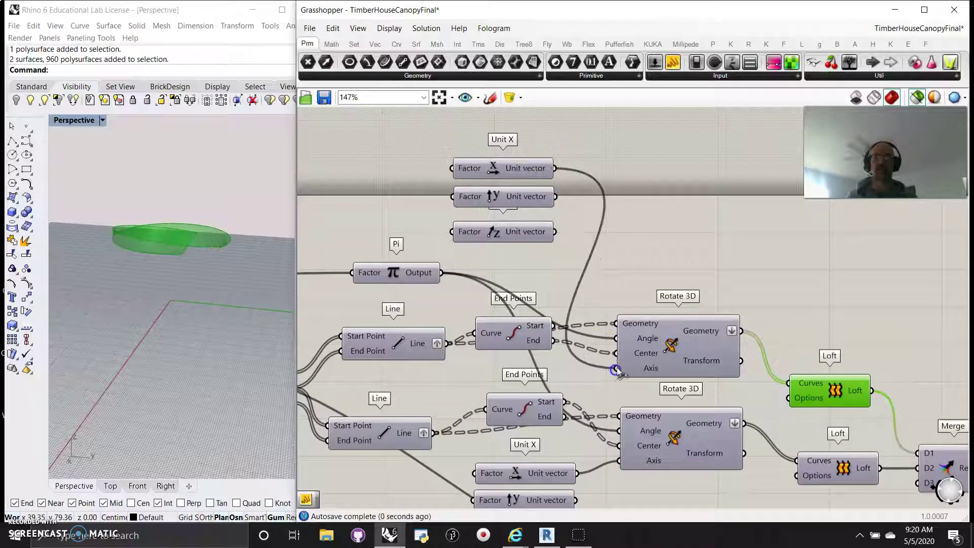
{"action": "left_click_drag", "start_coordinate": [556, 197], "coordinate": [616, 367]}
{"action": "right_click_drag", "start_coordinate": [596, 425], "coordinate": [609, 231]}
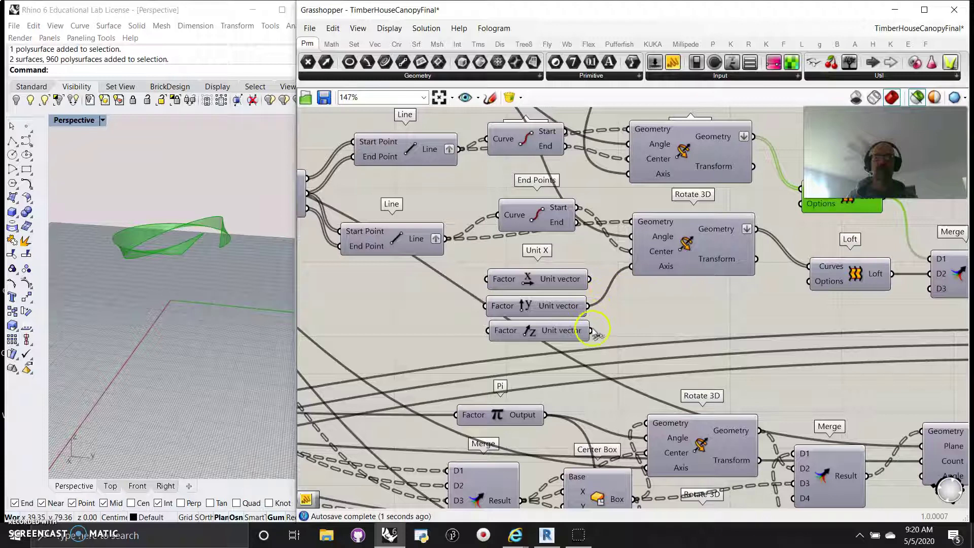
{"action": "left_click_drag", "start_coordinate": [616, 294], "coordinate": [642, 268]}
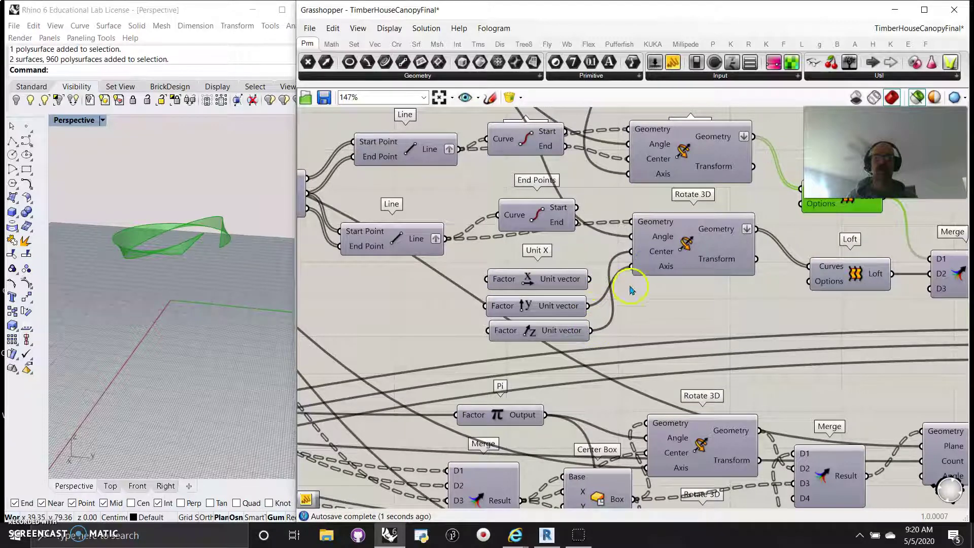
{"action": "key", "text": "ctrl+z"}
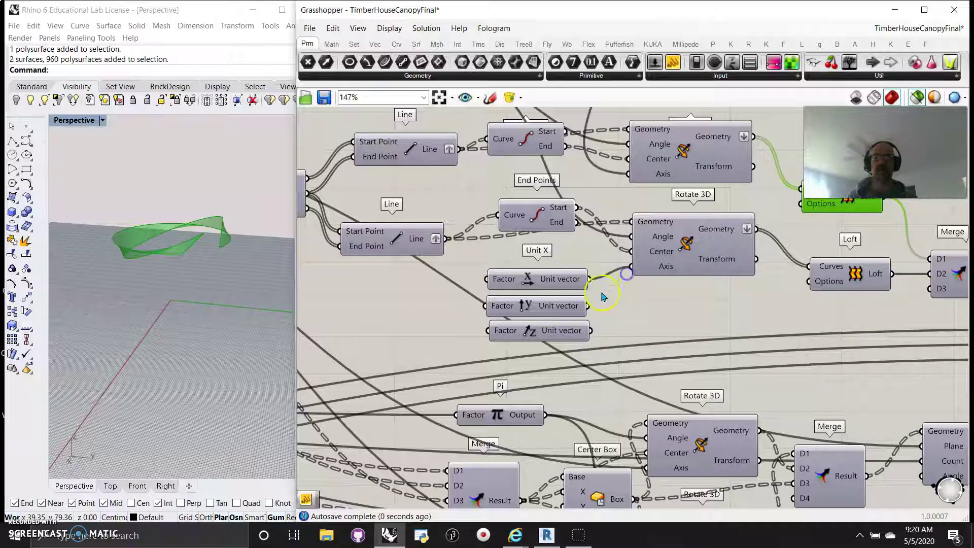
Preview the Loft surface, try Unit X as the rotation axis, then undo it.
{"action": "left_click", "coordinate": [852, 281]}
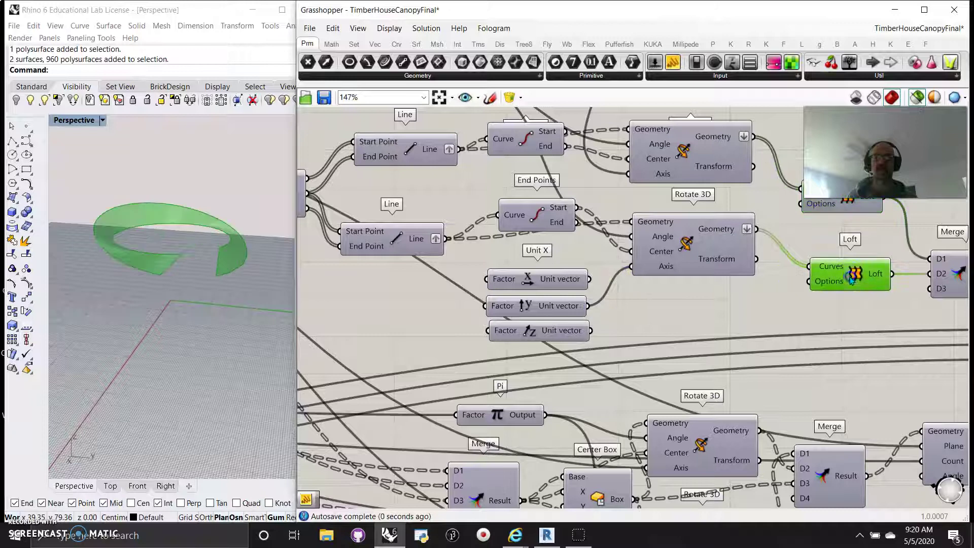
{"action": "left_click_drag", "start_coordinate": [624, 278], "coordinate": [628, 274]}
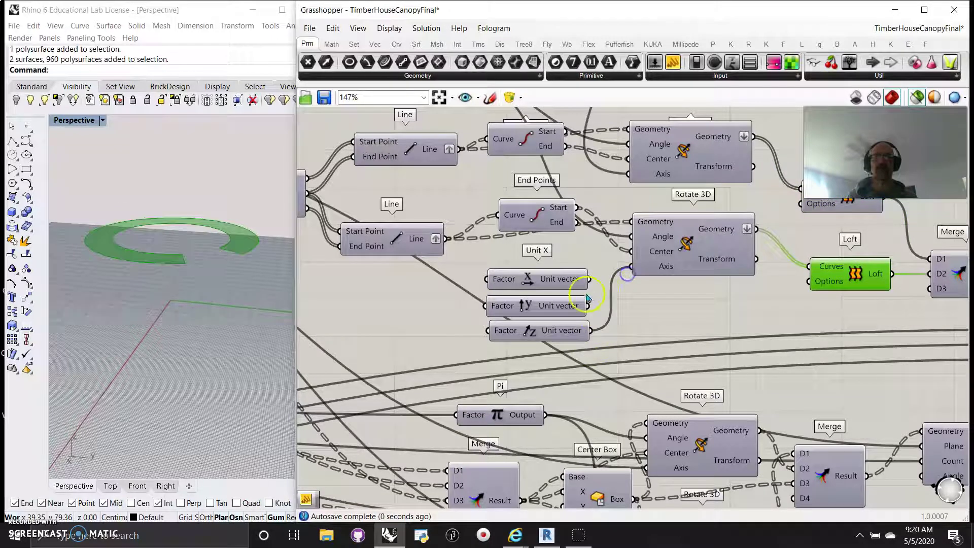
{"action": "key", "text": "ctrl+z"}
{"action": "right_click_drag", "start_coordinate": [652, 287], "coordinate": [624, 351]}
Preview the upper and lower Line segments and the rotation component's output.
{"action": "left_click", "coordinate": [561, 256]}
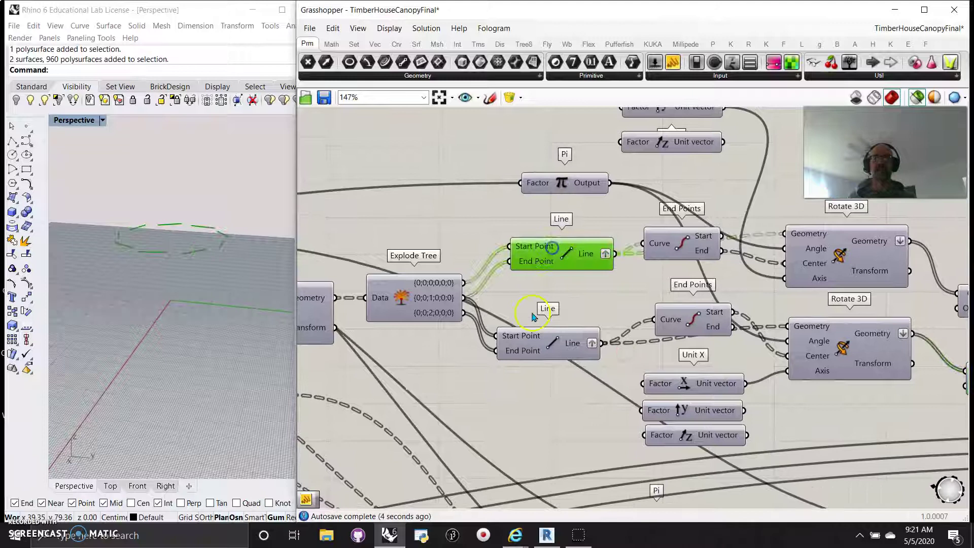
{"action": "left_click", "coordinate": [546, 346]}
{"action": "right_click_drag", "start_coordinate": [493, 412], "coordinate": [637, 471]}
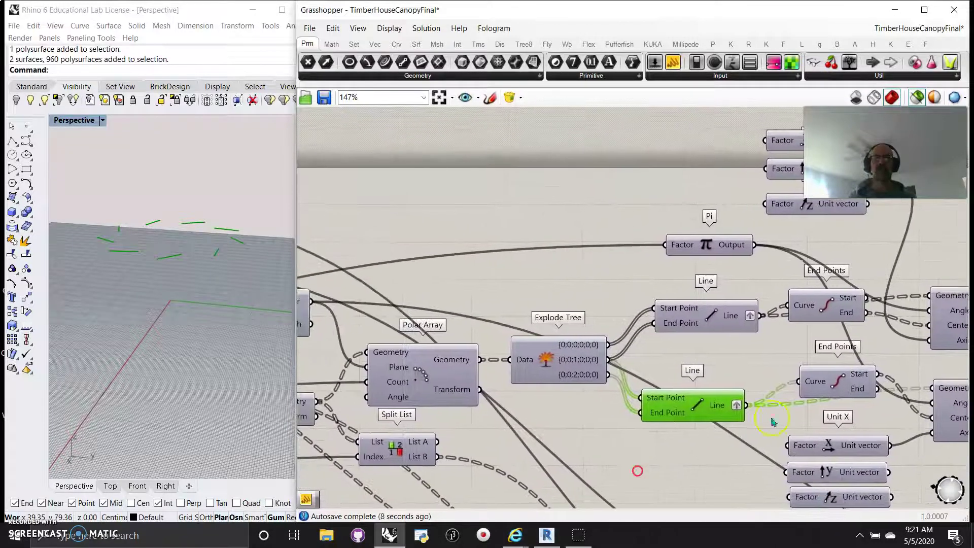
{"action": "left_click", "coordinate": [954, 319]}
Raise a number slider from 0.33 to about 1.08 and check the frame preview.
{"action": "mouse_move", "coordinate": [471, 334]}
{"action": "right_mouse_down"}
{"action": "mouse_move", "coordinate": [751, 329]}
{"action": "mouse_move", "coordinate": [584, 356]}
{"action": "mouse_move", "coordinate": [468, 403]}
{"action": "mouse_move", "coordinate": [539, 358]}
{"action": "mouse_move", "coordinate": [850, 348]}
{"action": "right_mouse_up"}
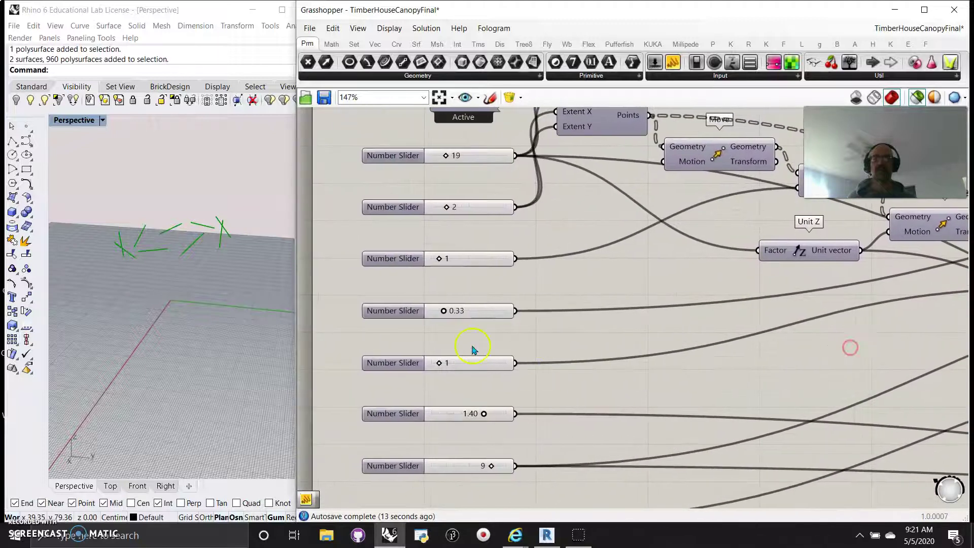
{"action": "left_click_drag", "start_coordinate": [444, 315], "coordinate": [465, 322]}
{"action": "right_click_drag", "start_coordinate": [720, 318], "coordinate": [573, 295]}
{"action": "right_click_drag", "start_coordinate": [808, 378], "coordinate": [761, 386]}
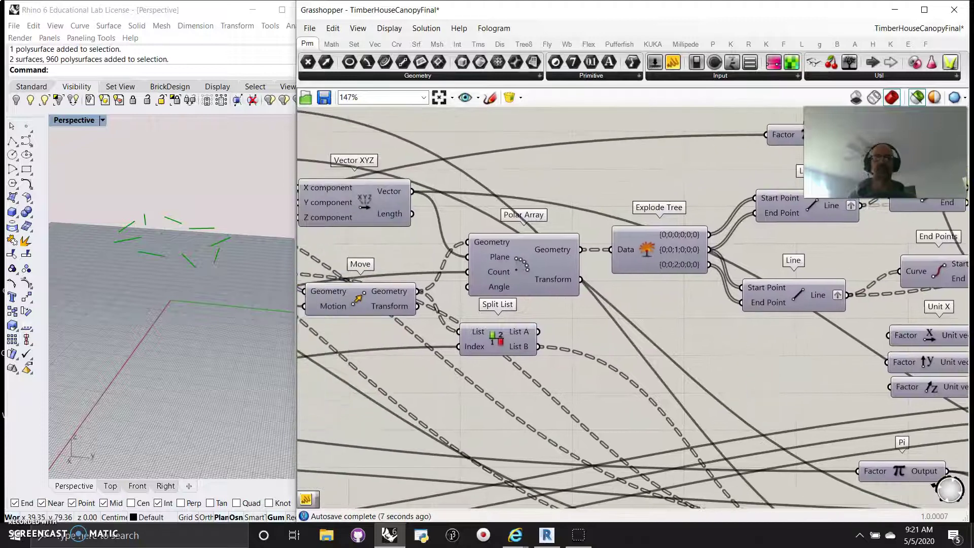
Raise one slider from 1.08 to 1.34 and change another from 0.54 to 0.62.
{"action": "mouse_move", "coordinate": [442, 392]}
{"action": "right_mouse_down"}
{"action": "mouse_move", "coordinate": [829, 393]}
{"action": "mouse_move", "coordinate": [443, 409]}
{"action": "right_mouse_up"}
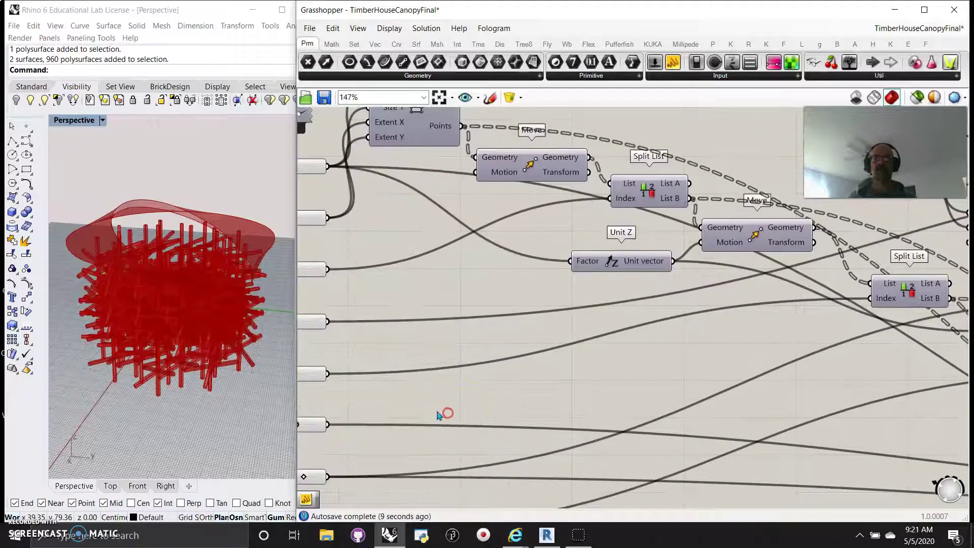
{"action": "right_click_drag", "start_coordinate": [352, 348], "coordinate": [481, 354]}
{"action": "left_click", "coordinate": [425, 349]}
{"action": "left_click_drag", "start_coordinate": [420, 329], "coordinate": [400, 339]}
{"action": "right_click_drag", "start_coordinate": [726, 300], "coordinate": [655, 306]}
{"action": "scroll", "coordinate": [370, 311], "scroll_direction": "down", "scroll_amount": 2}
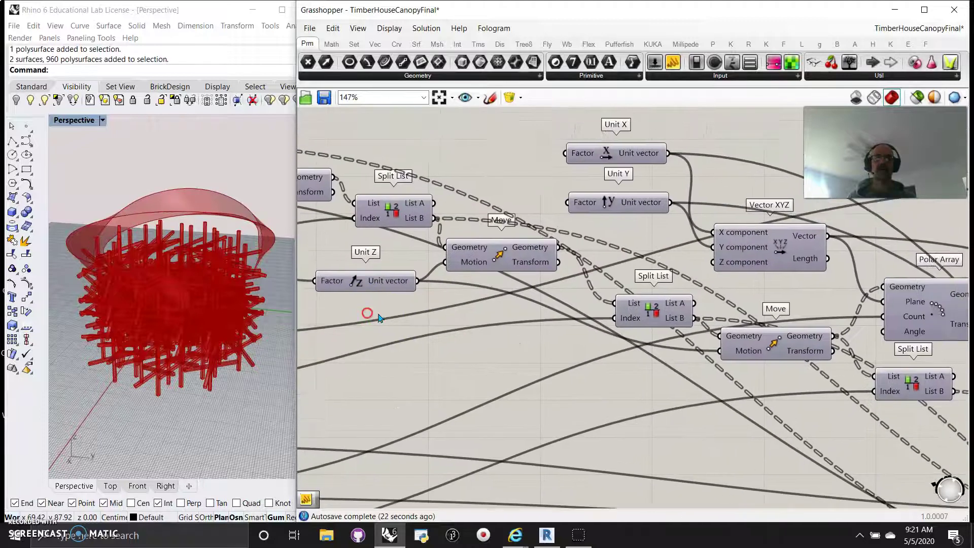
{"action": "scroll", "coordinate": [457, 383], "scroll_direction": "down", "scroll_amount": 1}
{"action": "scroll", "coordinate": [640, 339], "scroll_direction": "up", "scroll_amount": 3}
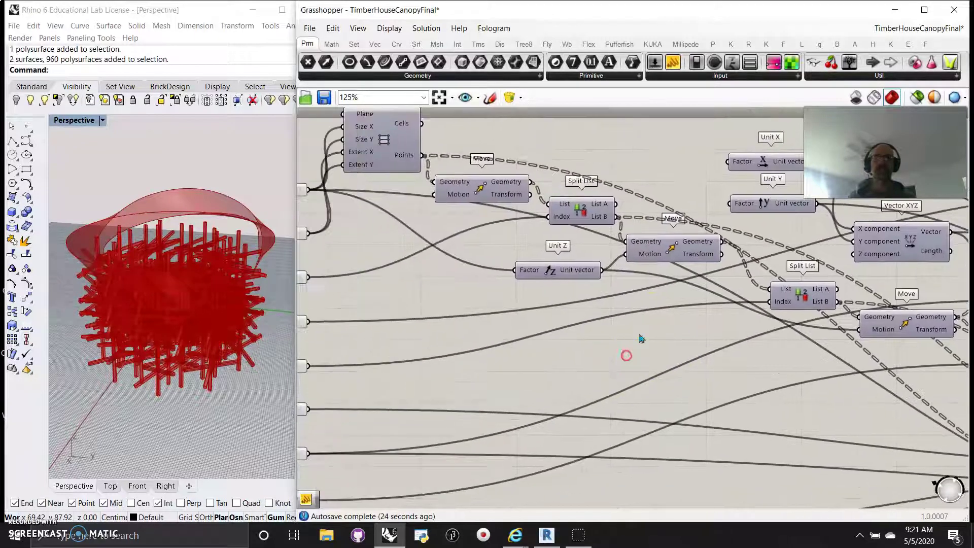
With selected-only preview, trace Move, Split List and Unit Z back to the Rectangular grid.
{"action": "left_click", "coordinate": [656, 252]}
{"action": "left_click", "coordinate": [914, 98]}
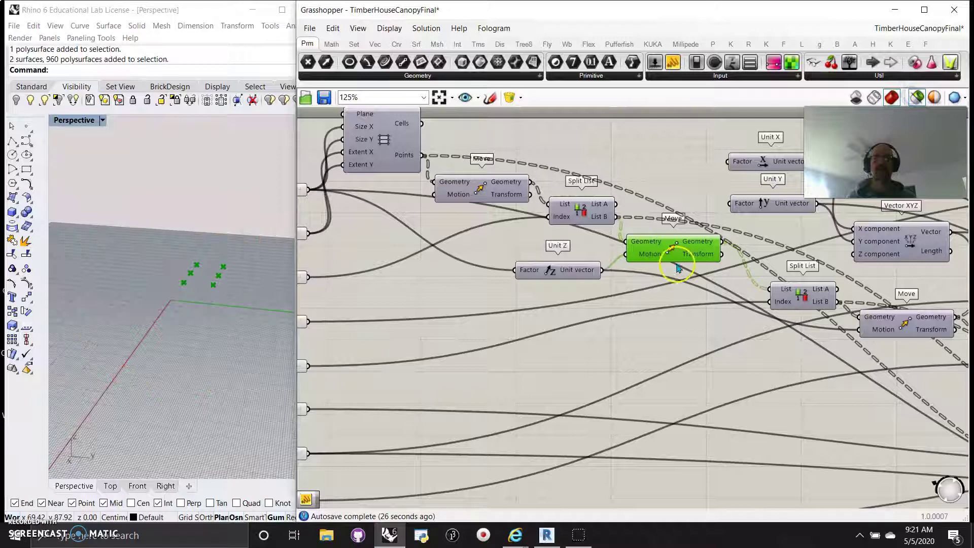
{"action": "left_click", "coordinate": [580, 211]}
{"action": "left_click", "coordinate": [562, 274]}
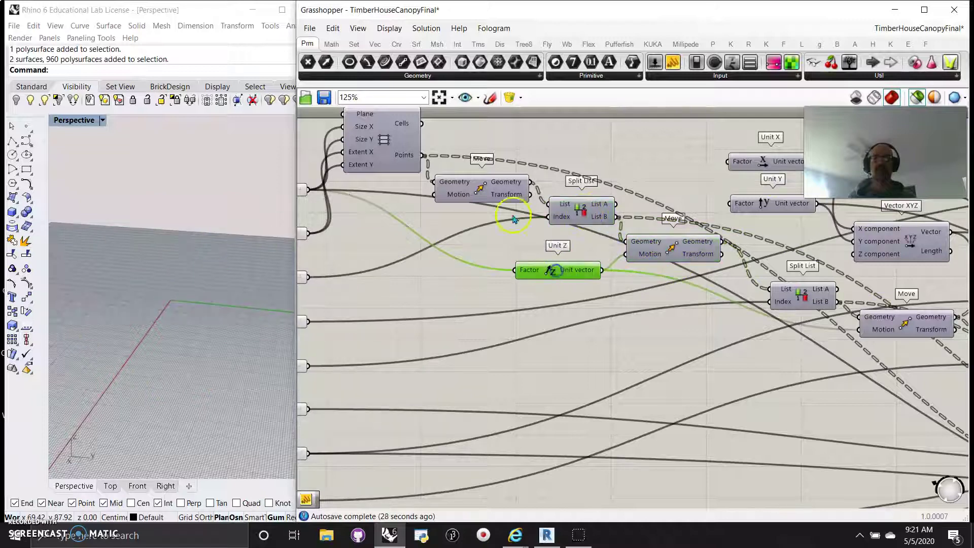
{"action": "left_click", "coordinate": [477, 193]}
{"action": "right_click_drag", "start_coordinate": [443, 295], "coordinate": [656, 370]}
{"action": "left_click", "coordinate": [613, 214]}
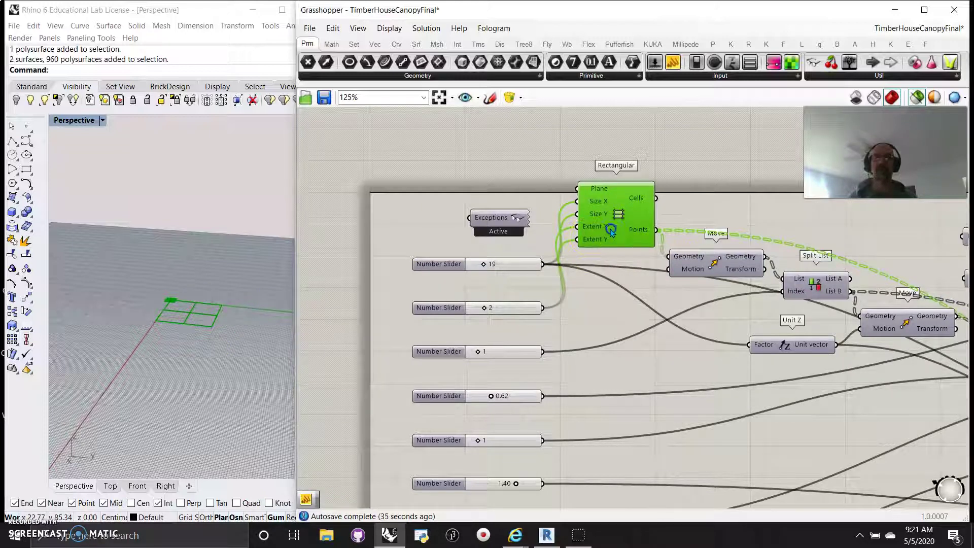
Drag the Rectangular grid's second slider from 2 to 3 and inspect the enlarged frame preview.
{"action": "left_click_drag", "start_coordinate": [613, 232], "coordinate": [616, 234]}
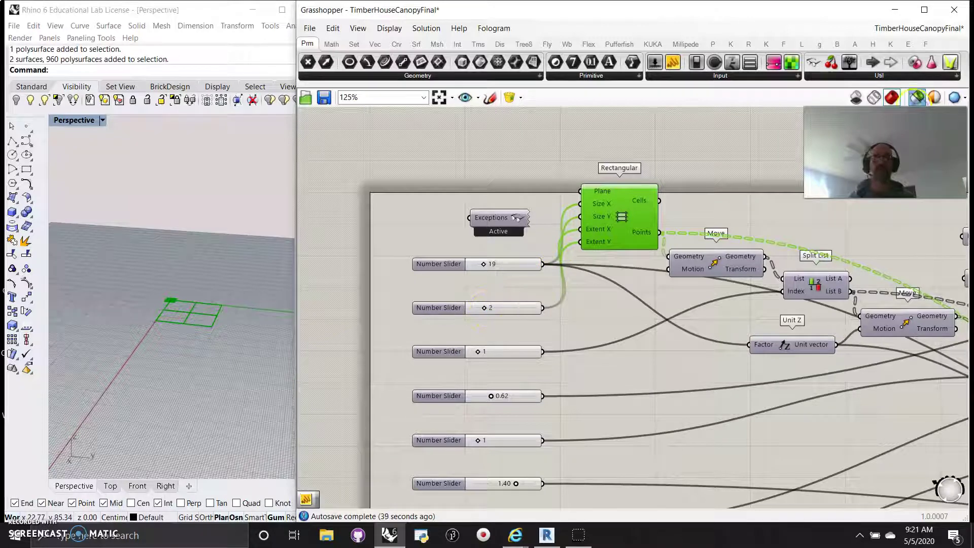
{"action": "mouse_move", "coordinate": [485, 309]}
{"action": "left_mouse_down"}
{"action": "mouse_move", "coordinate": [533, 314]}
{"action": "mouse_move", "coordinate": [491, 314]}
{"action": "left_mouse_up"}
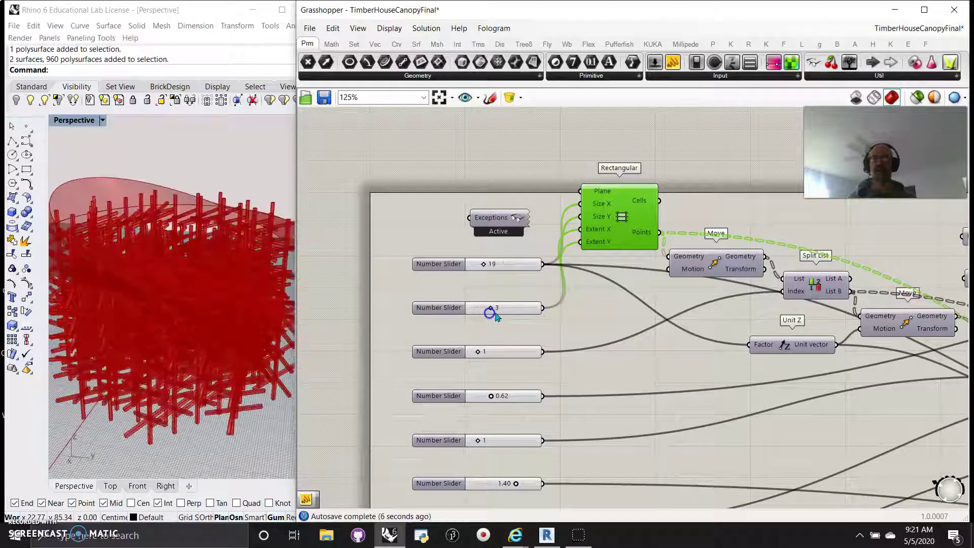
{"action": "right_click_drag", "start_coordinate": [630, 311], "coordinate": [447, 273]}
{"action": "left_click", "coordinate": [425, 191]}
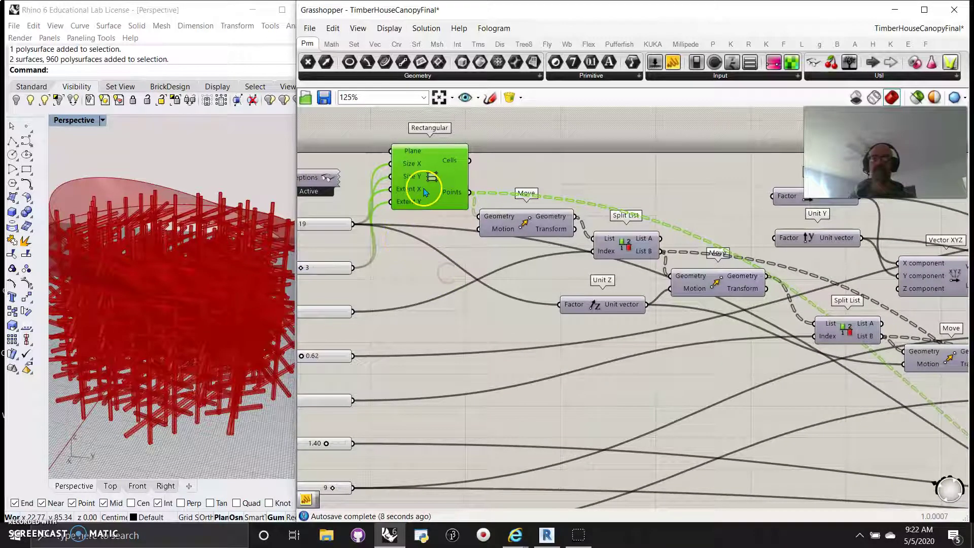
{"action": "right_click_drag", "start_coordinate": [395, 288], "coordinate": [478, 297]}
{"action": "left_click_drag", "start_coordinate": [418, 279], "coordinate": [406, 280]}
Enable selected-only preview and show the points from the first Split List and Move components.
{"action": "left_click", "coordinate": [514, 199]}
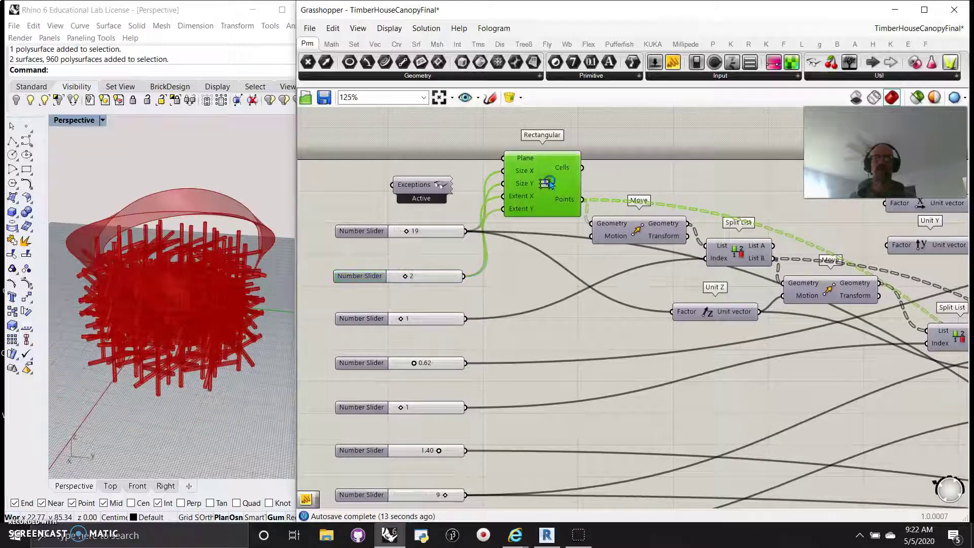
{"action": "left_click", "coordinate": [650, 235]}
{"action": "right_click_drag", "start_coordinate": [664, 295], "coordinate": [516, 265]}
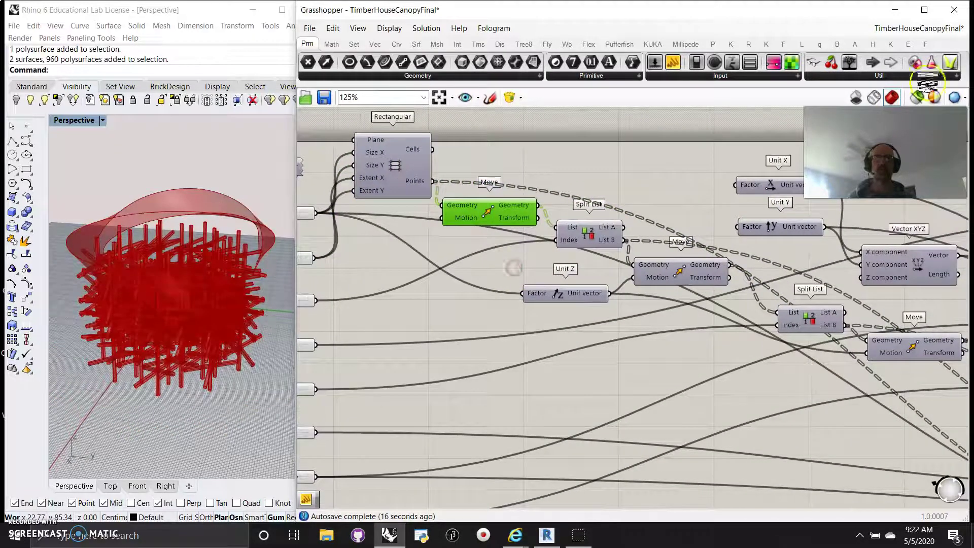
{"action": "left_click", "coordinate": [916, 96]}
{"action": "left_click", "coordinate": [591, 234]}
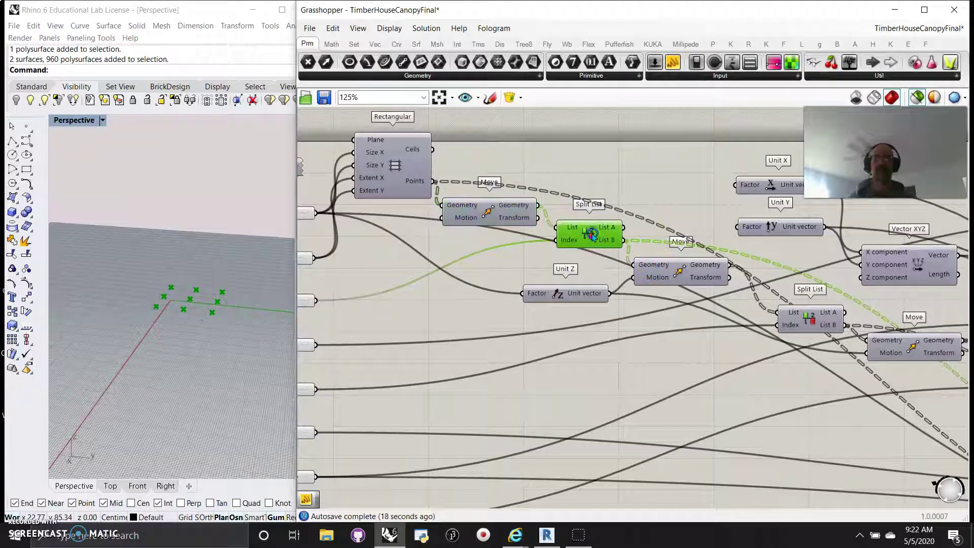
{"action": "left_click", "coordinate": [679, 271]}
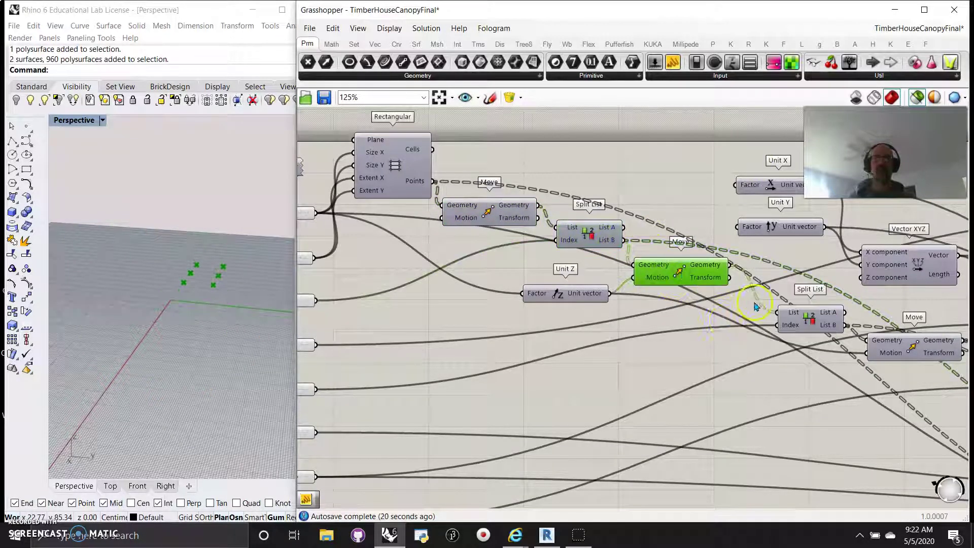
Step through the later Split List and Move components to preview their points.
{"action": "right_click_drag", "start_coordinate": [722, 355], "coordinate": [597, 323]}
{"action": "left_click", "coordinate": [689, 288]}
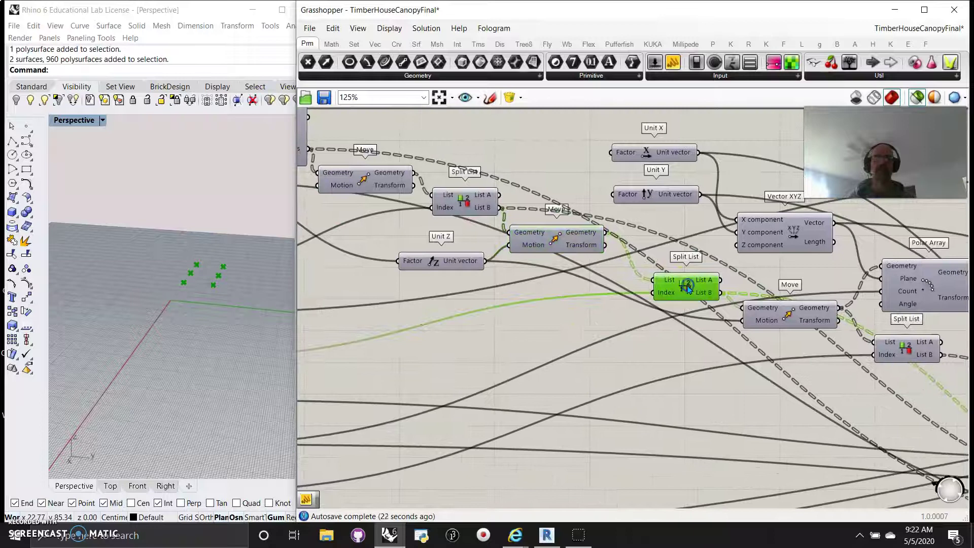
{"action": "left_click", "coordinate": [784, 319]}
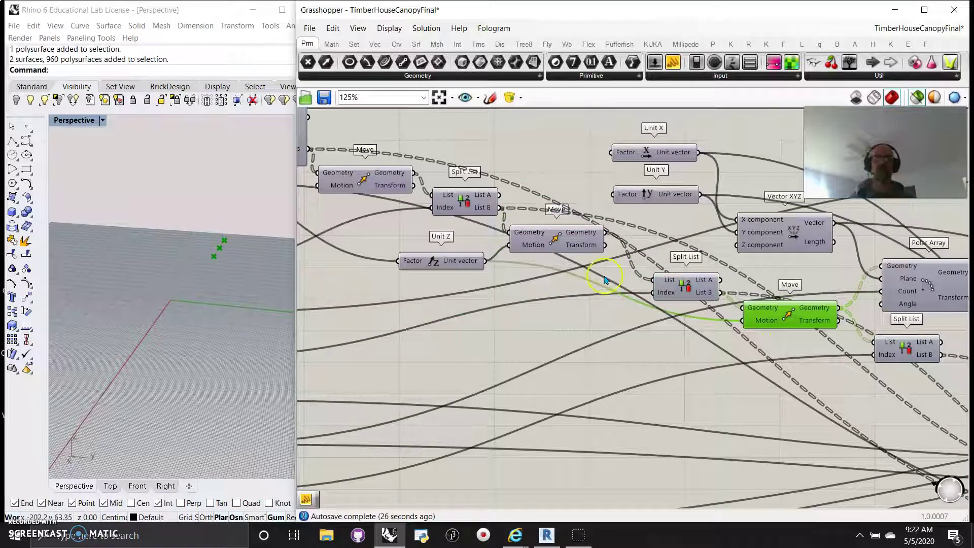
{"action": "right_click_drag", "start_coordinate": [605, 280], "coordinate": [615, 383]}
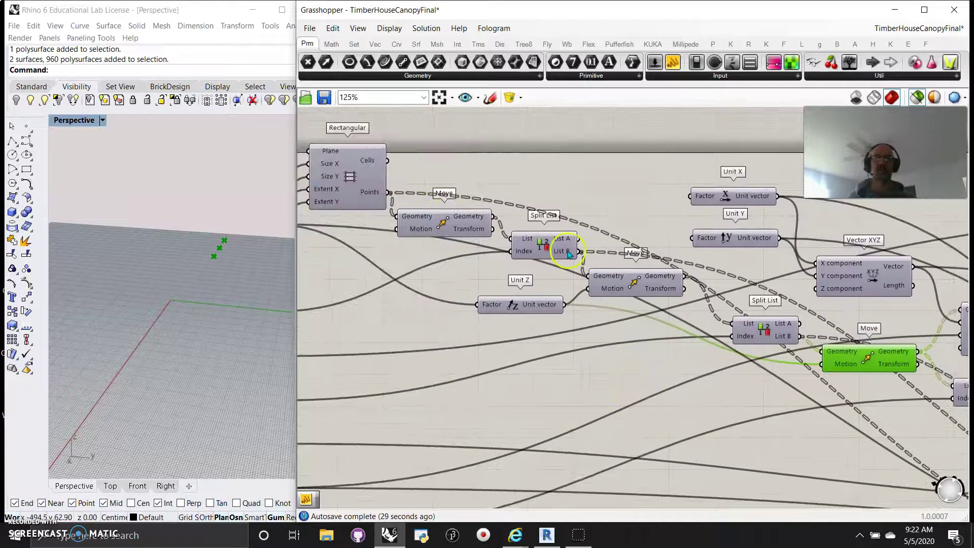
{"action": "right_click_drag", "start_coordinate": [832, 385], "coordinate": [475, 338]}
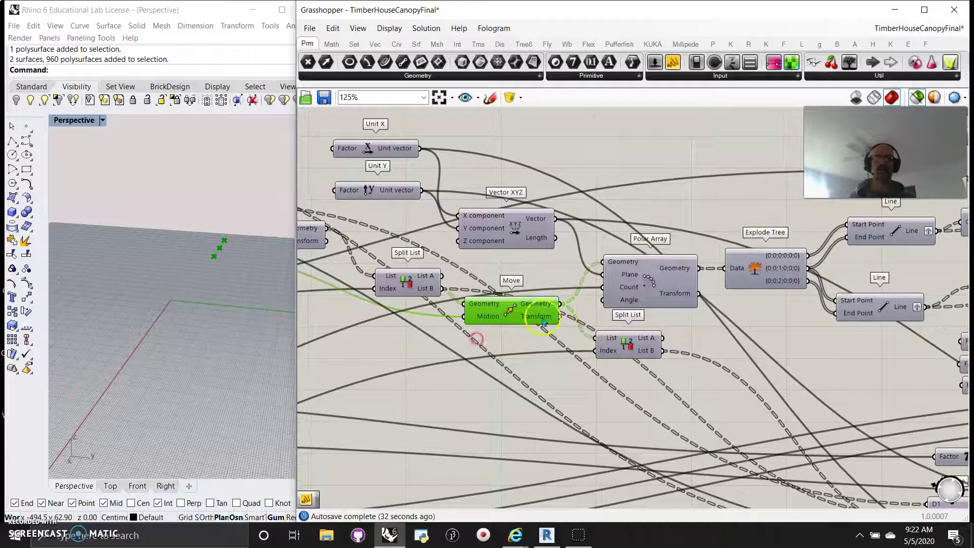
{"action": "left_click", "coordinate": [625, 348]}
{"action": "right_click_drag", "start_coordinate": [488, 400], "coordinate": [831, 403]}
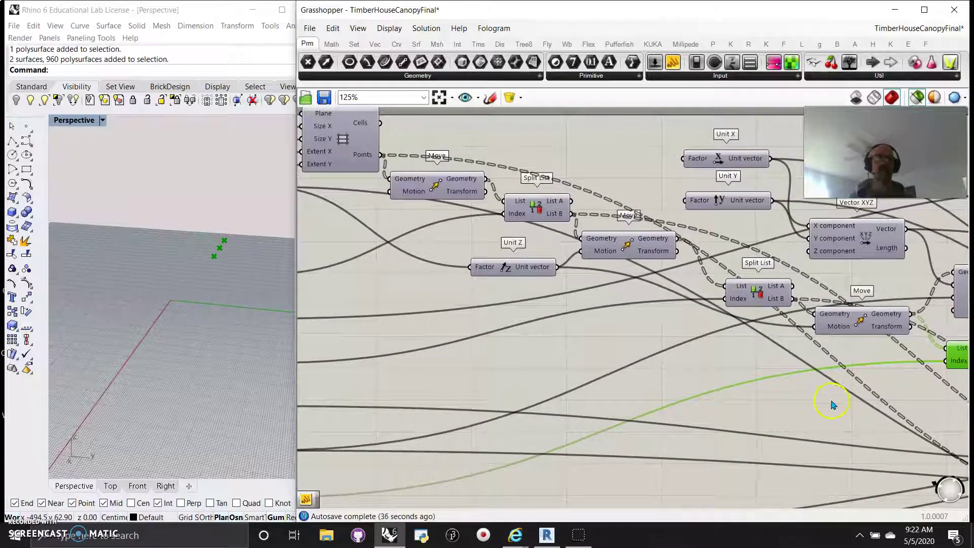
Nudge the Vector XYZ component and preview the Polar Array's arrayed points.
{"action": "right_click_drag", "start_coordinate": [790, 369], "coordinate": [568, 404]}
{"action": "left_click_drag", "start_coordinate": [638, 243], "coordinate": [654, 257]}
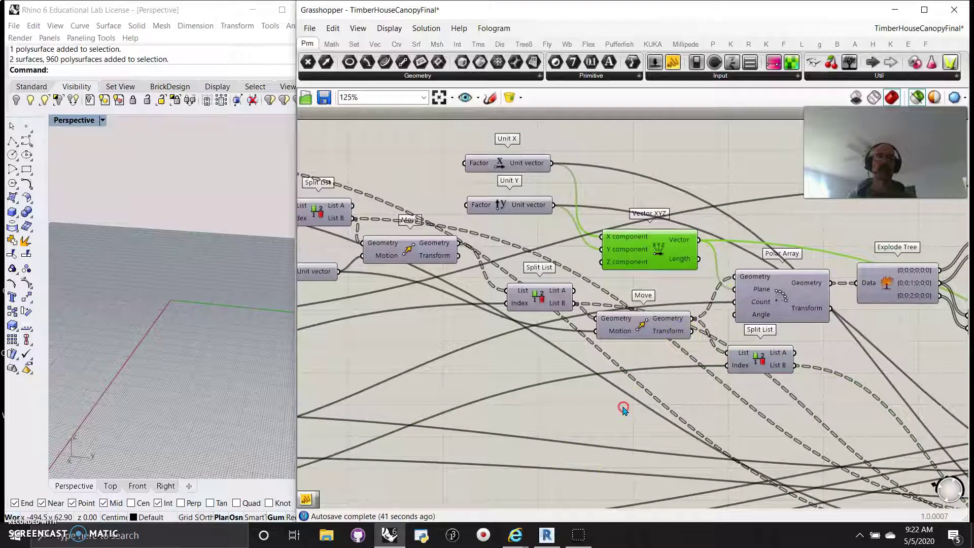
{"action": "right_click_drag", "start_coordinate": [624, 408], "coordinate": [479, 343]}
{"action": "left_click", "coordinate": [636, 240]}
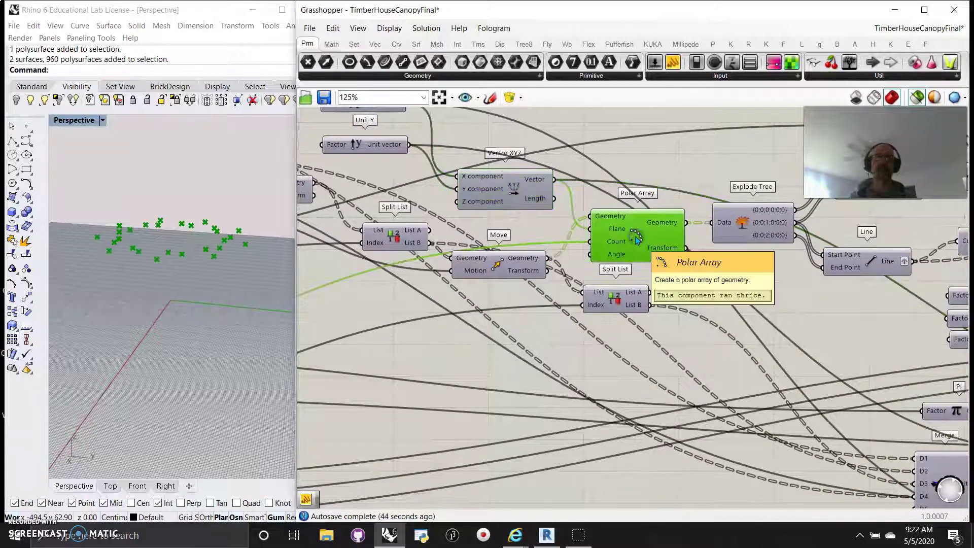
{"action": "left_click", "coordinate": [638, 239]}
Preview Explode Tree and both Line components, then zoom out to an overview of the network.
{"action": "right_click_drag", "start_coordinate": [781, 348], "coordinate": [561, 352]}
{"action": "left_click", "coordinate": [505, 224]}
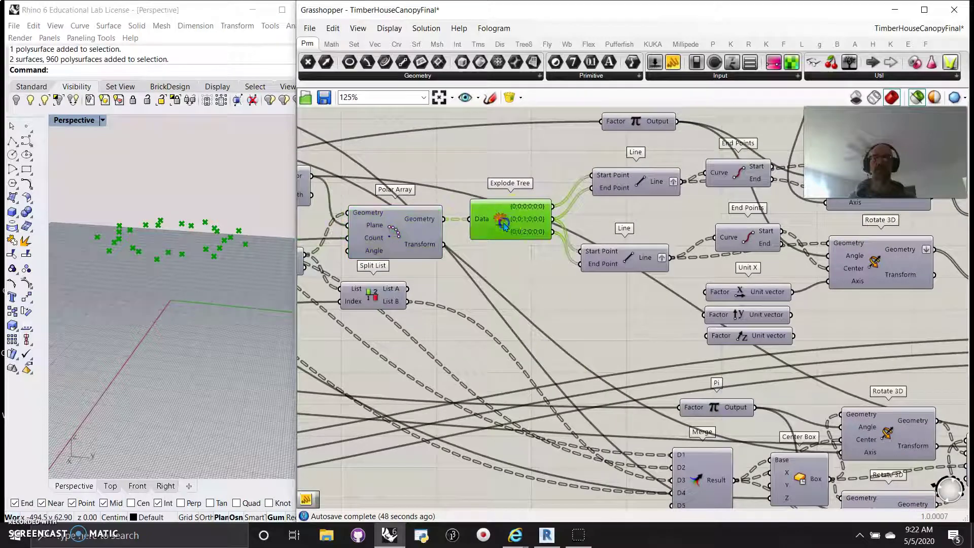
{"action": "left_click", "coordinate": [628, 262]}
{"action": "left_click", "coordinate": [638, 188]}
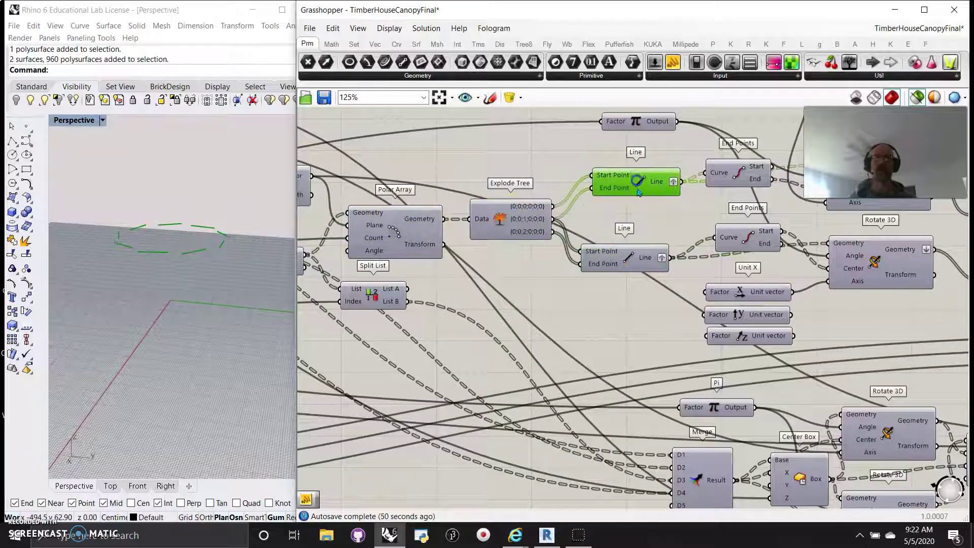
{"action": "scroll", "coordinate": [556, 322], "scroll_direction": "down", "scroll_amount": 5}
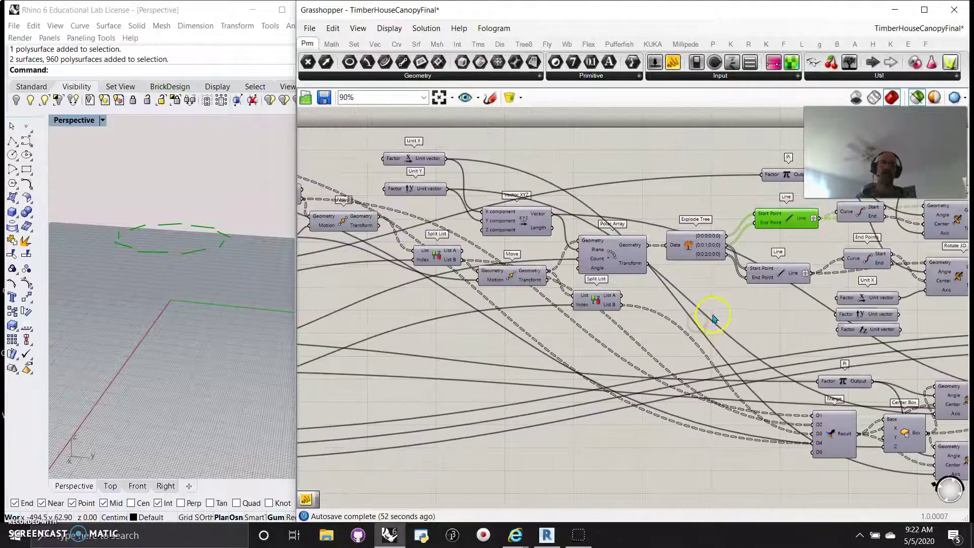
{"action": "right_click_drag", "start_coordinate": [936, 326], "coordinate": [881, 329]}
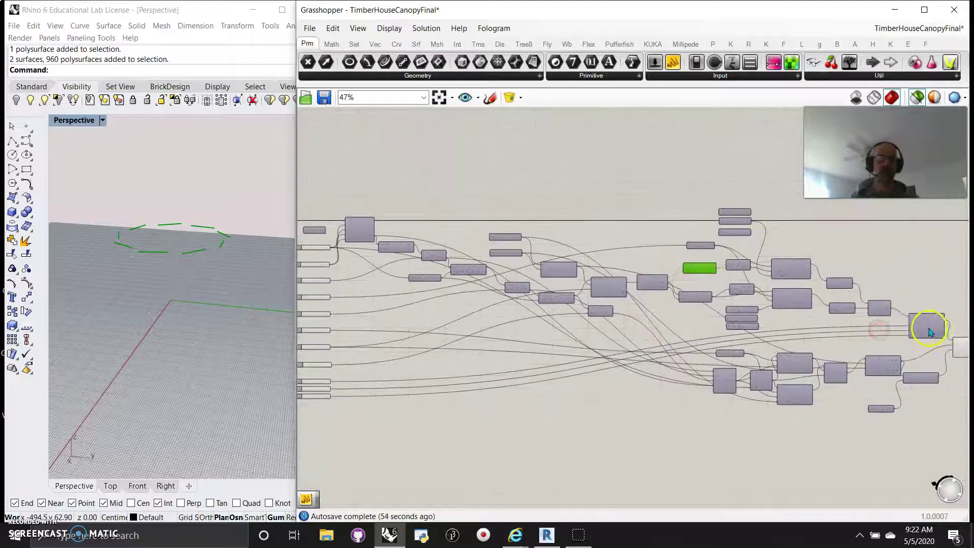
{"action": "left_click_drag", "start_coordinate": [915, 350], "coordinate": [321, 195]}
{"action": "left_click", "coordinate": [502, 393]}
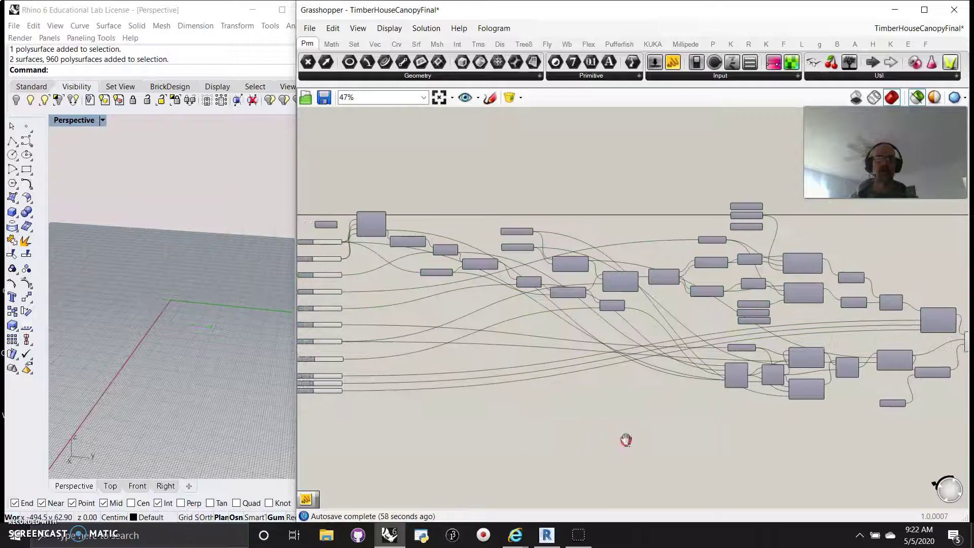
Zoom into the component cluster and preview the Polar Array, Mirror and Merge outputs.
{"action": "right_click_drag", "start_coordinate": [626, 439], "coordinate": [387, 392]}
{"action": "scroll", "coordinate": [607, 327], "scroll_direction": "up", "scroll_amount": 3}
{"action": "scroll", "coordinate": [609, 327], "scroll_direction": "up", "scroll_amount": 3}
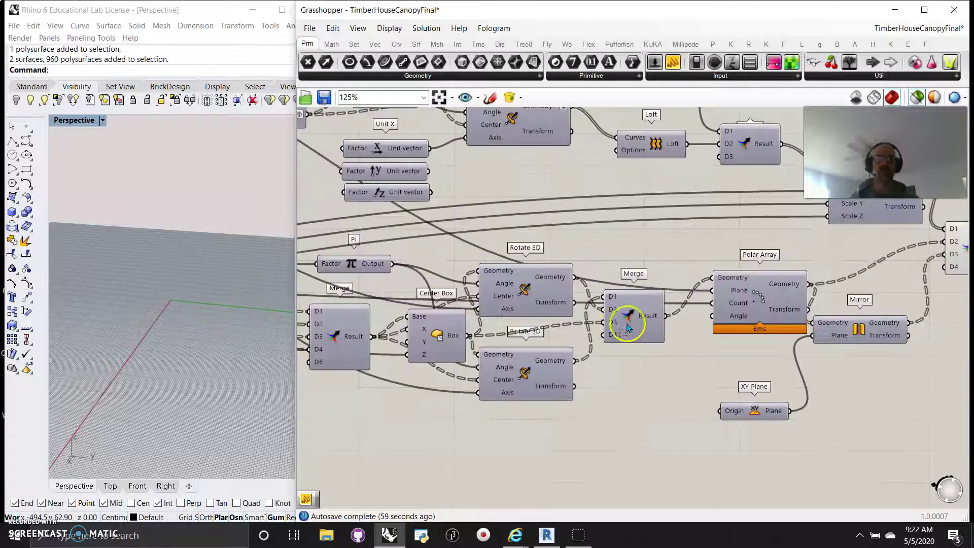
{"action": "left_click", "coordinate": [761, 299]}
{"action": "left_click", "coordinate": [863, 335]}
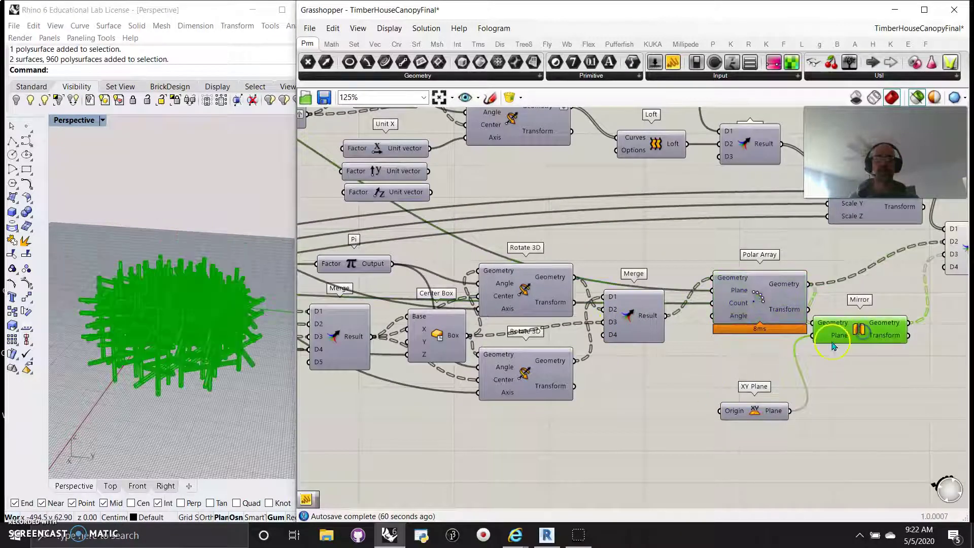
{"action": "left_click", "coordinate": [756, 294]}
{"action": "left_click", "coordinate": [624, 320]}
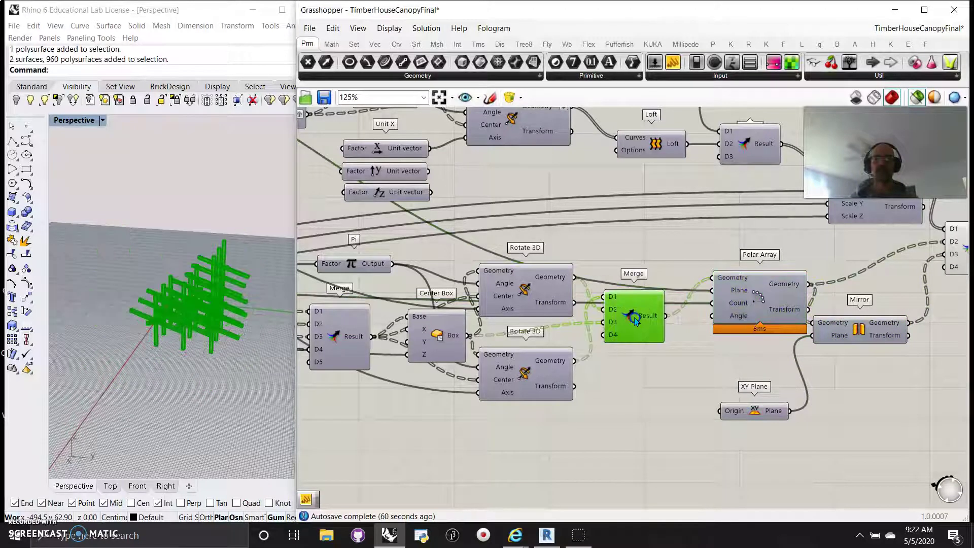
Preview both Rotate 3D outputs, Center Box and Merge points, then pan to the sliders.
{"action": "right_click_drag", "start_coordinate": [615, 449], "coordinate": [741, 460]}
{"action": "left_click", "coordinate": [652, 304]}
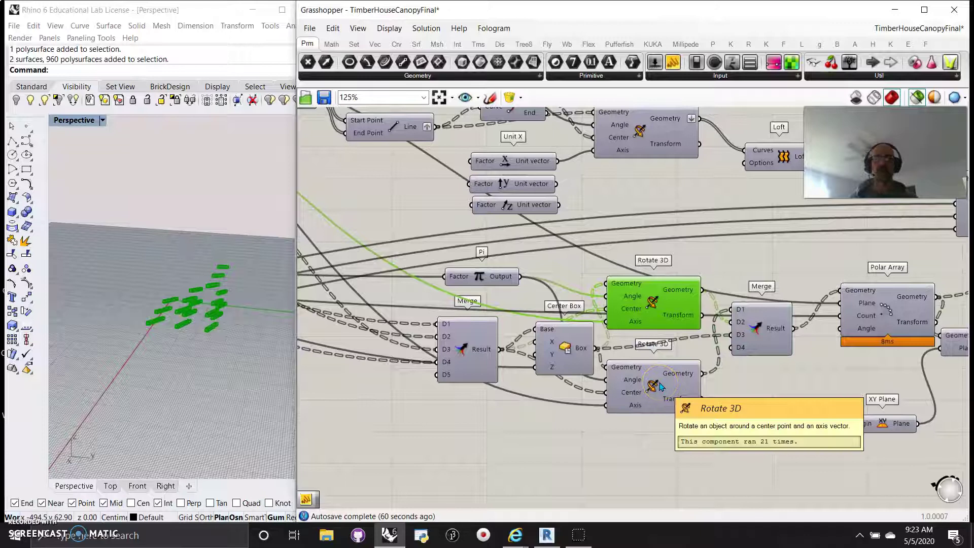
{"action": "left_click", "coordinate": [660, 387]}
{"action": "left_click", "coordinate": [554, 349]}
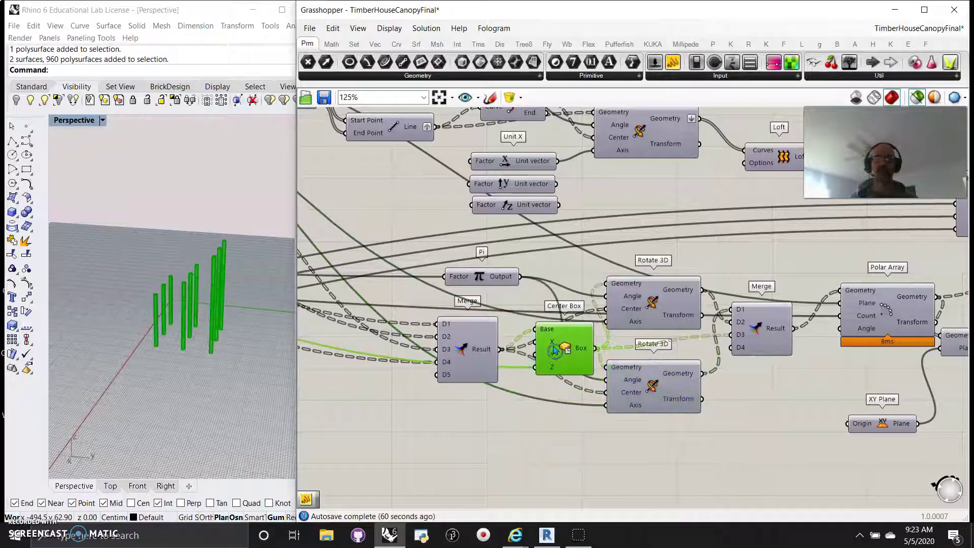
{"action": "left_click", "coordinate": [468, 368]}
{"action": "right_click_drag", "start_coordinate": [385, 450], "coordinate": [819, 482]}
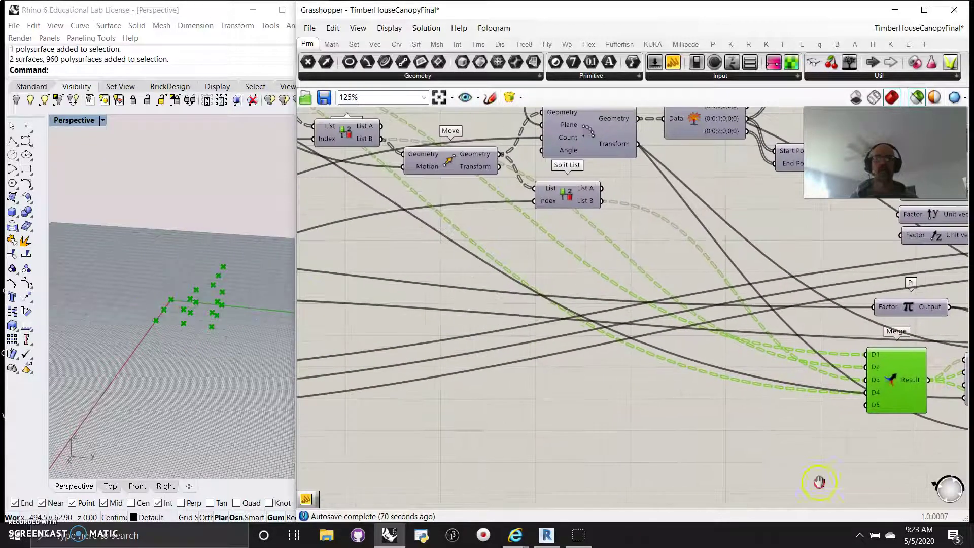
{"action": "right_click_drag", "start_coordinate": [478, 300], "coordinate": [796, 492]}
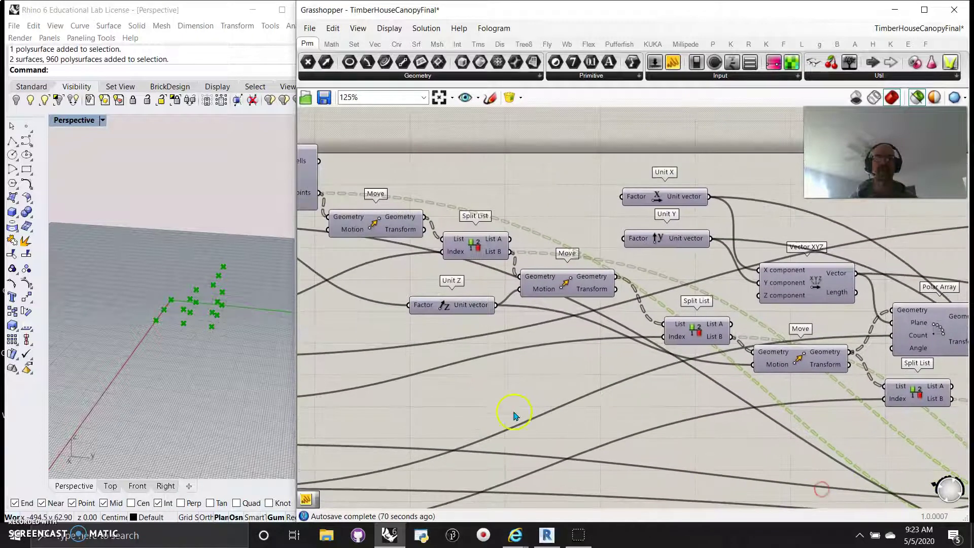
{"action": "right_click_drag", "start_coordinate": [516, 411], "coordinate": [761, 442]}
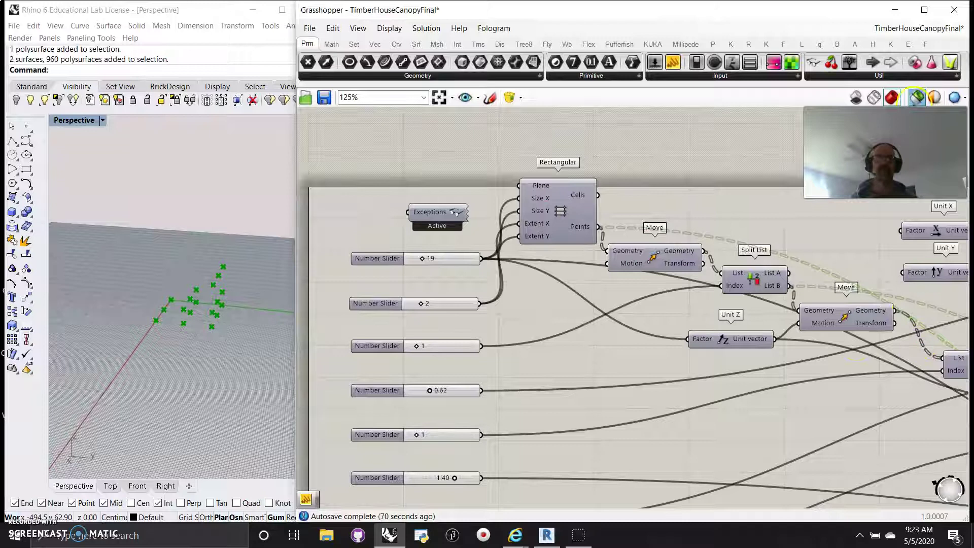
Turn on the model preview, then change the first slider from 19, raise the second to 4 and the third to 2.
{"action": "left_click", "coordinate": [916, 97]}
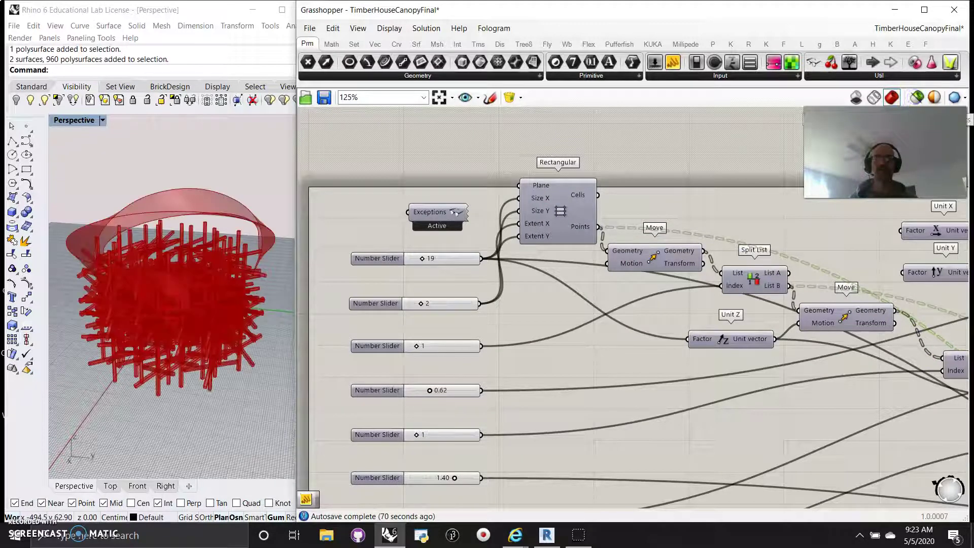
{"action": "right_click_drag", "start_coordinate": [535, 380], "coordinate": [566, 377]}
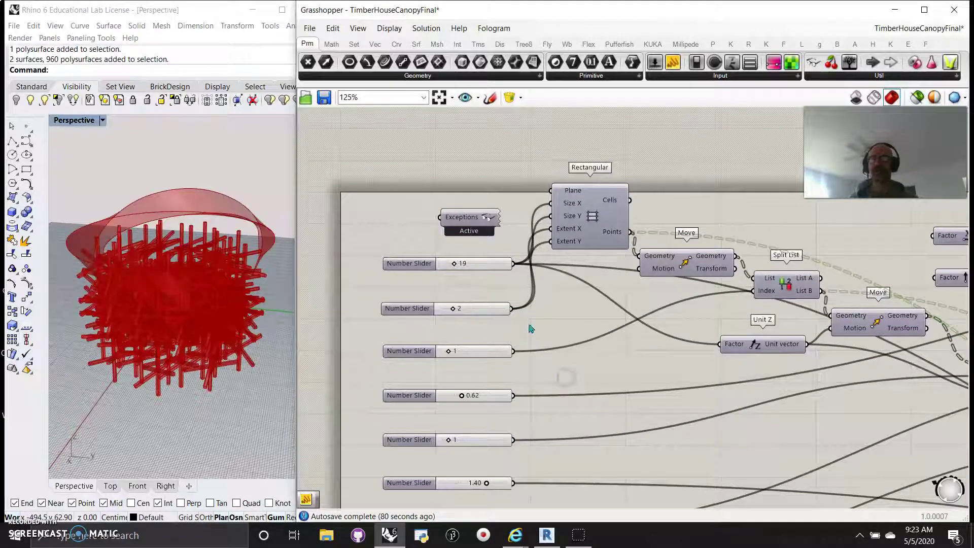
{"action": "left_click", "coordinate": [463, 274]}
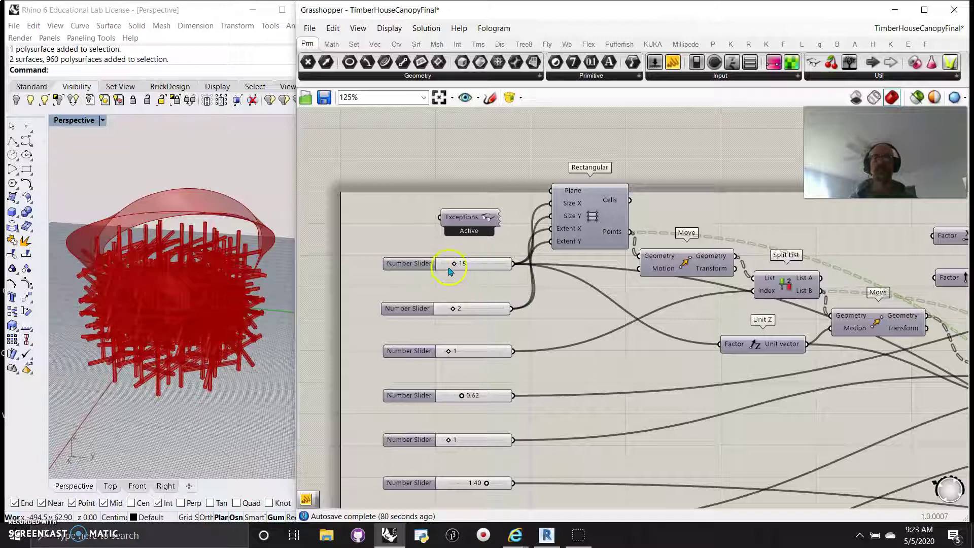
{"action": "left_click_drag", "start_coordinate": [456, 265], "coordinate": [463, 310]}
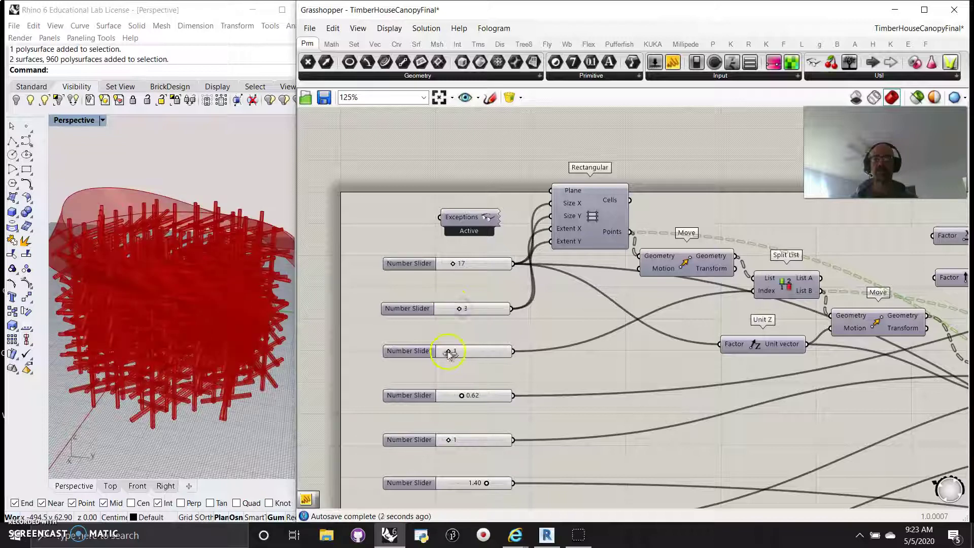
{"action": "mouse_move", "coordinate": [452, 351]}
{"action": "left_mouse_down"}
{"action": "mouse_move", "coordinate": [466, 351]}
{"action": "mouse_move", "coordinate": [446, 352]}
{"action": "left_mouse_up"}
{"action": "left_click_drag", "start_coordinate": [463, 309], "coordinate": [466, 308]}
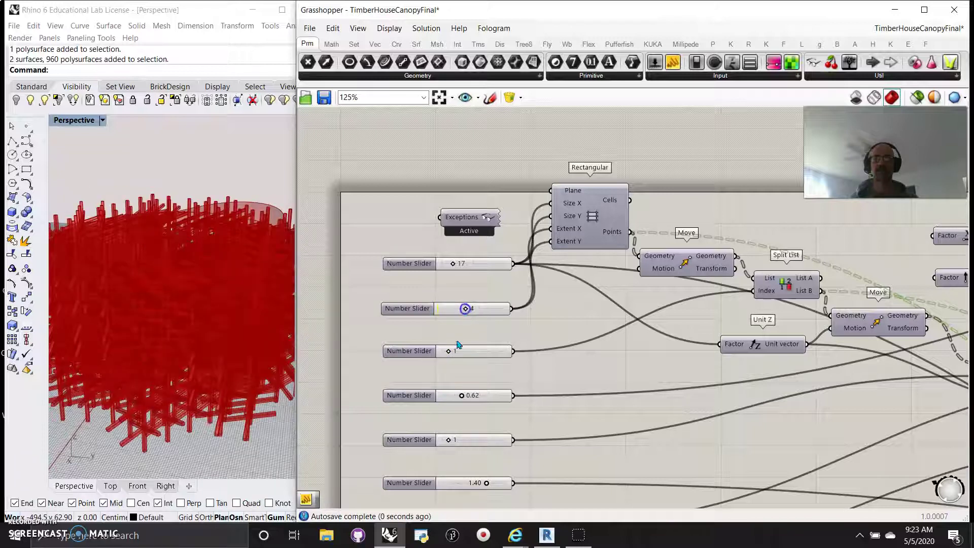
{"action": "mouse_move", "coordinate": [449, 352]}
{"action": "left_mouse_down"}
{"action": "mouse_move", "coordinate": [471, 352]}
{"action": "mouse_move", "coordinate": [457, 352]}
{"action": "left_mouse_up"}
Lower the 0.62 slider to 0.52 and adjust the slider below it.
{"action": "right_click_drag", "start_coordinate": [463, 397], "coordinate": [548, 266]}
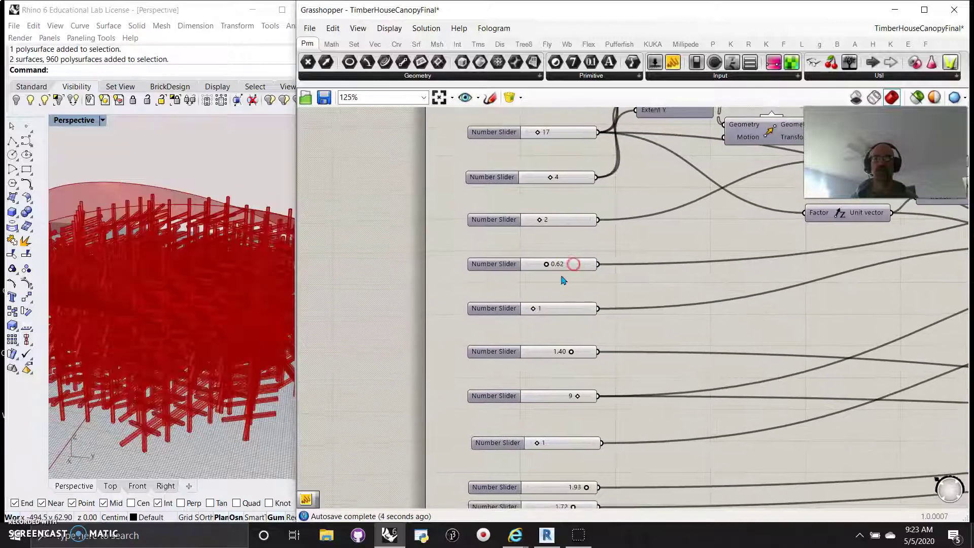
{"action": "mouse_move", "coordinate": [544, 265]}
{"action": "left_mouse_down"}
{"action": "mouse_move", "coordinate": [559, 268]}
{"action": "mouse_move", "coordinate": [542, 277]}
{"action": "left_mouse_up"}
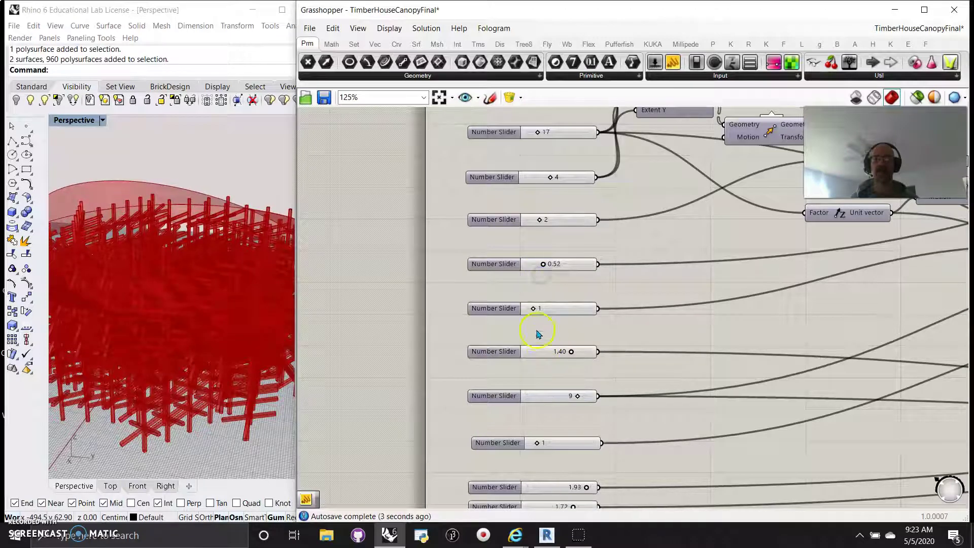
{"action": "left_click_drag", "start_coordinate": [537, 311], "coordinate": [542, 313]}
{"action": "scroll", "coordinate": [774, 297], "scroll_direction": "down", "scroll_amount": 3}
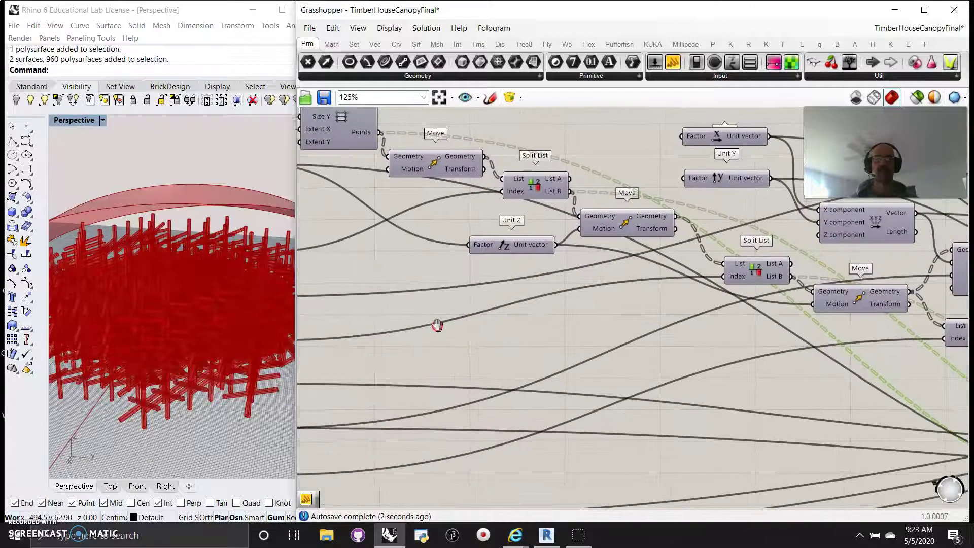
{"action": "scroll", "coordinate": [539, 326], "scroll_direction": "up", "scroll_amount": 3}
{"action": "right_click_drag", "start_coordinate": [539, 326], "coordinate": [733, 279]}
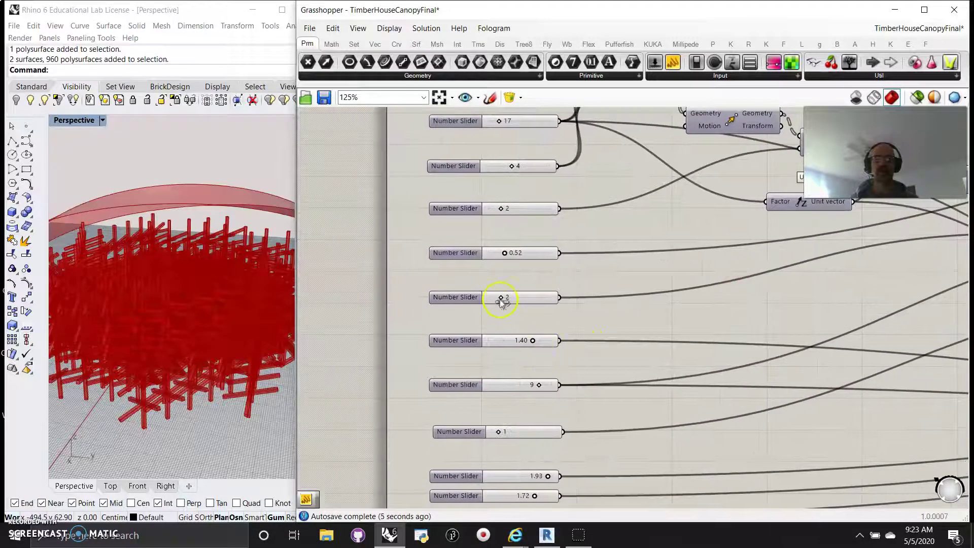
Drop the second slider from 4 to 3, lower the third, and cut the 9 slider to 3.
{"action": "right_click_drag", "start_coordinate": [577, 238], "coordinate": [589, 322]}
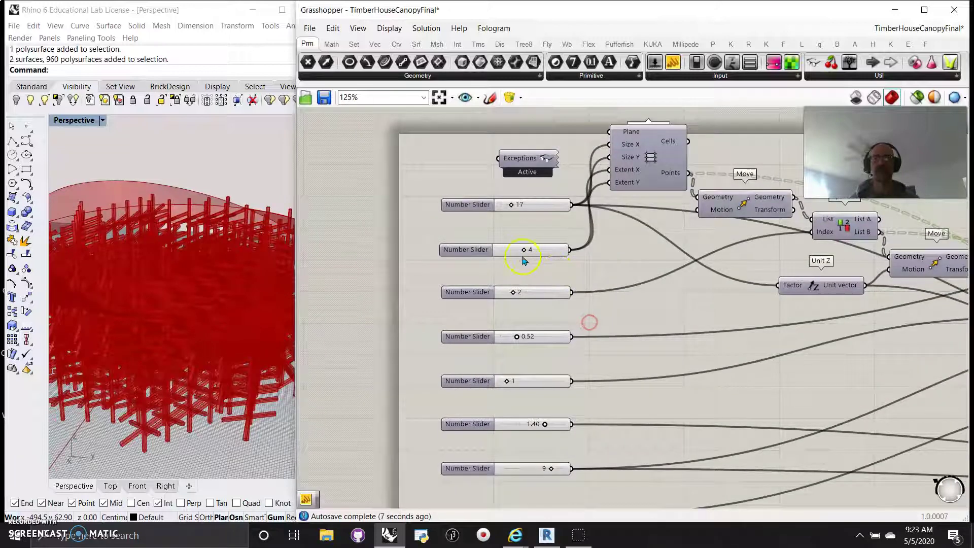
{"action": "left_click_drag", "start_coordinate": [523, 253], "coordinate": [520, 255]}
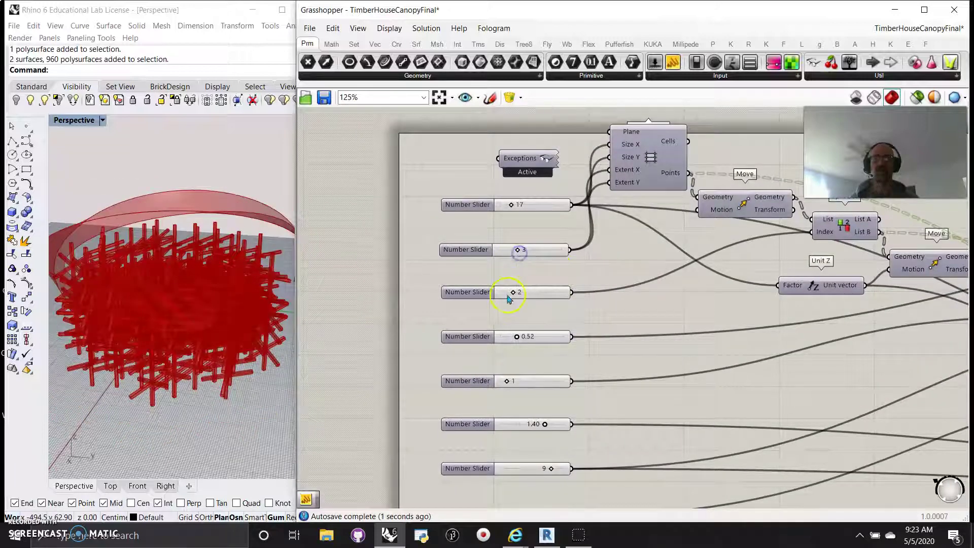
{"action": "left_click_drag", "start_coordinate": [510, 295], "coordinate": [508, 294]}
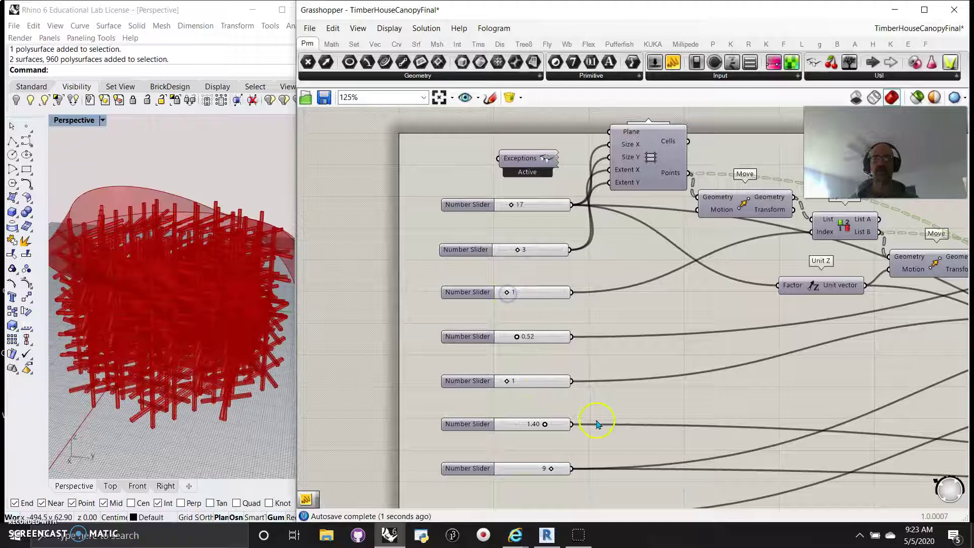
{"action": "mouse_move", "coordinate": [597, 424]}
{"action": "right_mouse_down"}
{"action": "mouse_move", "coordinate": [624, 276]}
{"action": "mouse_move", "coordinate": [611, 231]}
{"action": "right_mouse_up"}
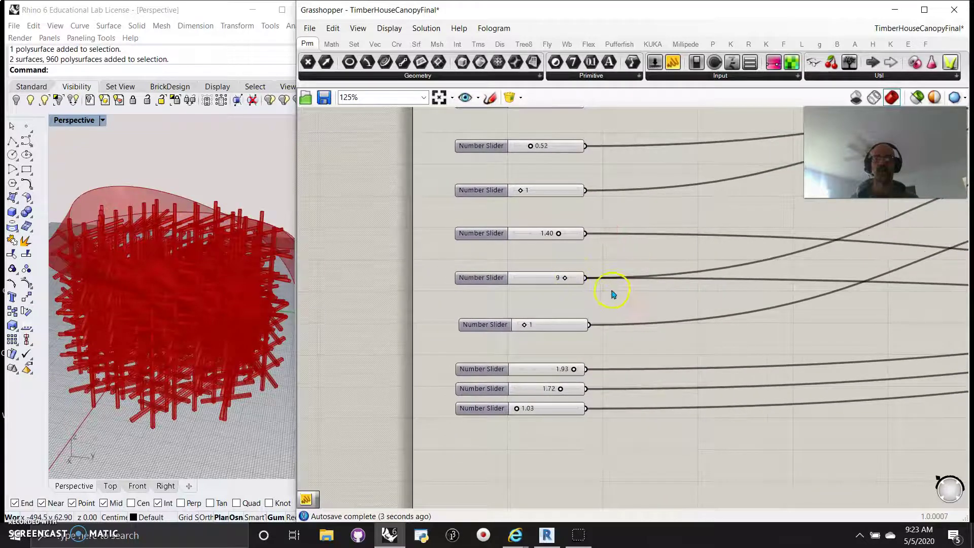
{"action": "left_click", "coordinate": [564, 279]}
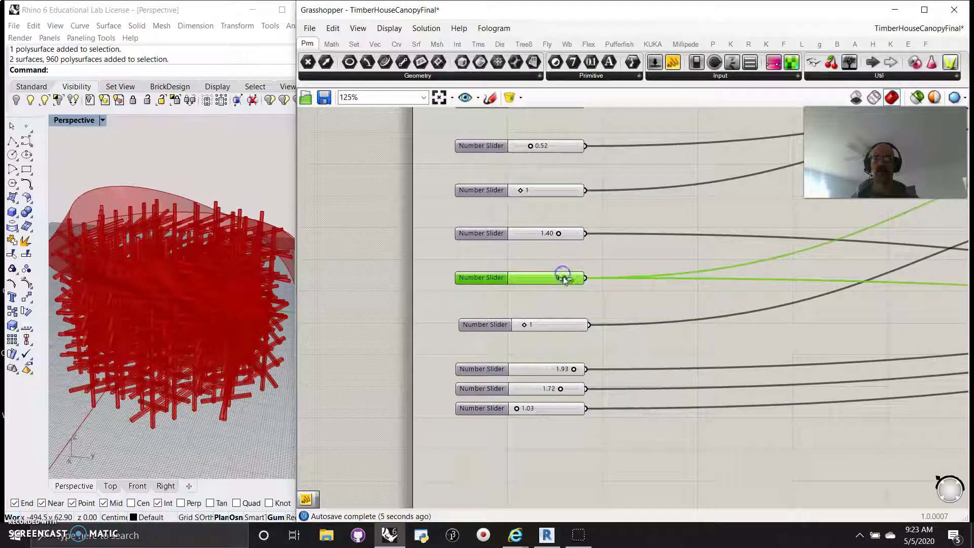
{"action": "left_click_drag", "start_coordinate": [555, 282], "coordinate": [525, 284]}
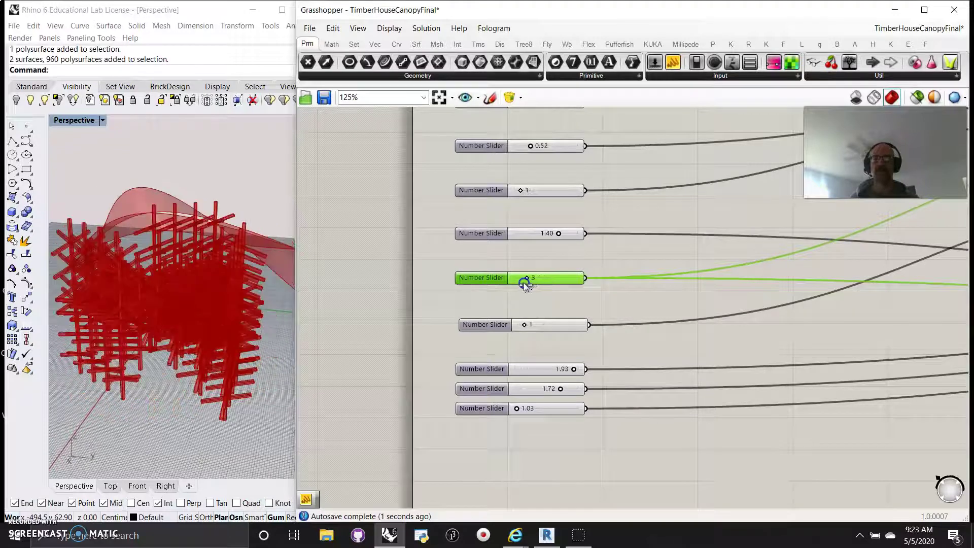
Restore the four Rhino viewports, raise a slider from 3 to 7 and set the lower one to 2.
{"action": "double_click", "coordinate": [76, 120]}
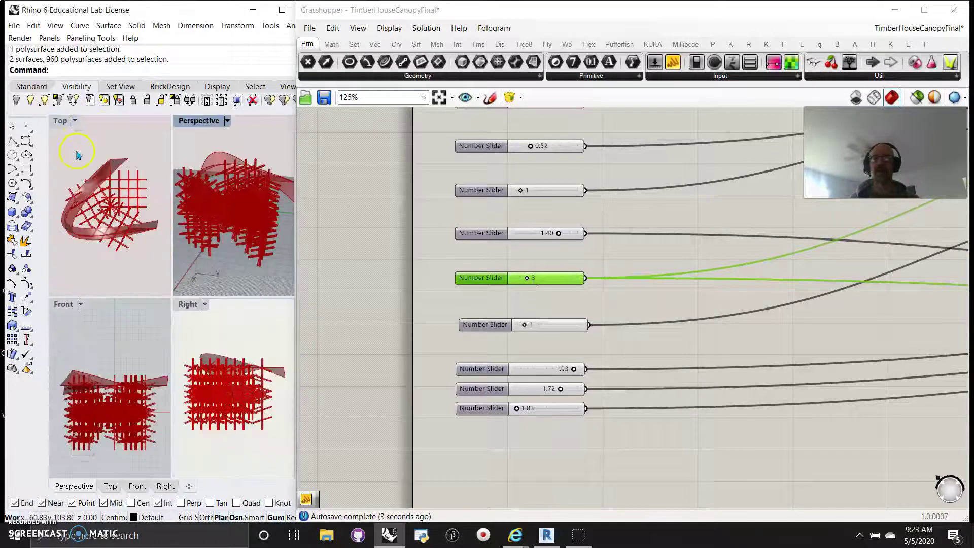
{"action": "left_click_drag", "start_coordinate": [525, 282], "coordinate": [550, 282]}
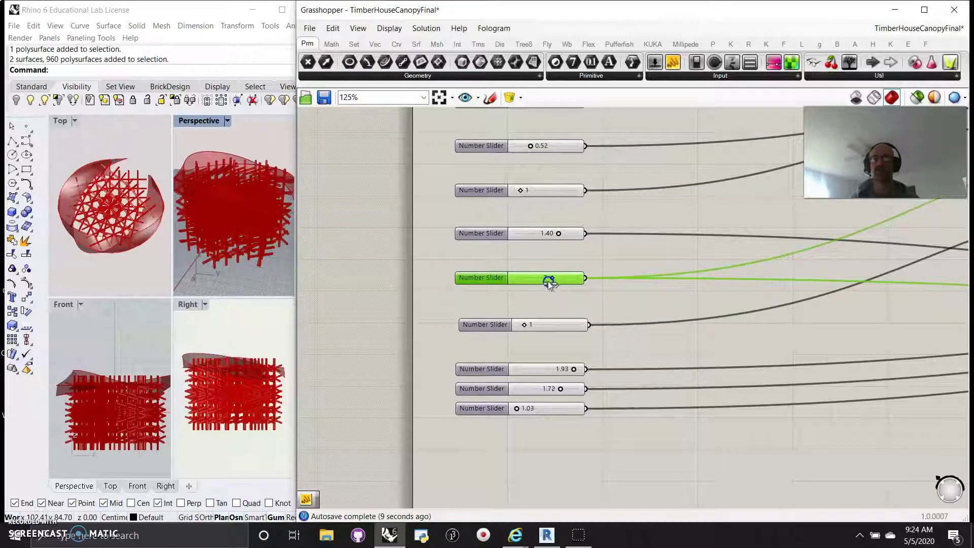
{"action": "left_click", "coordinate": [65, 303]}
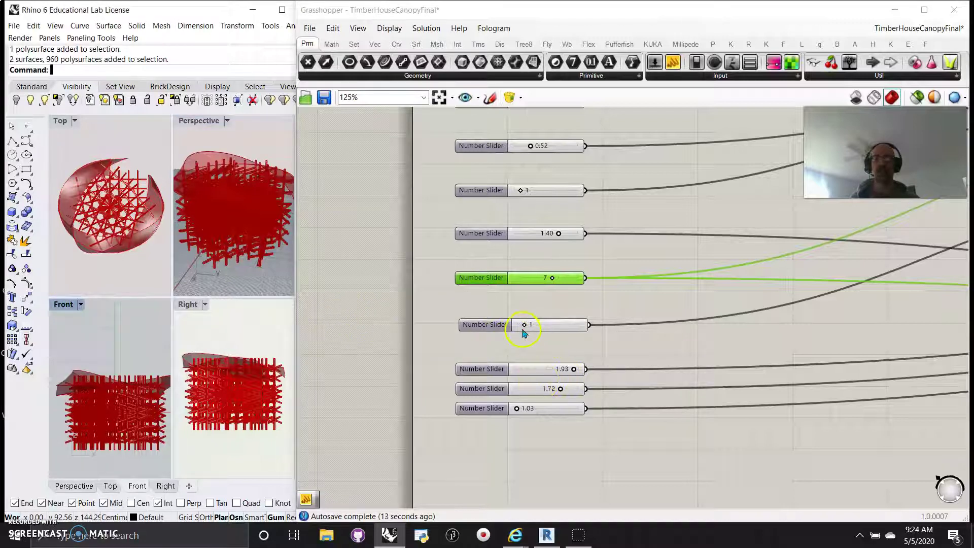
{"action": "left_click_drag", "start_coordinate": [525, 332], "coordinate": [538, 326]}
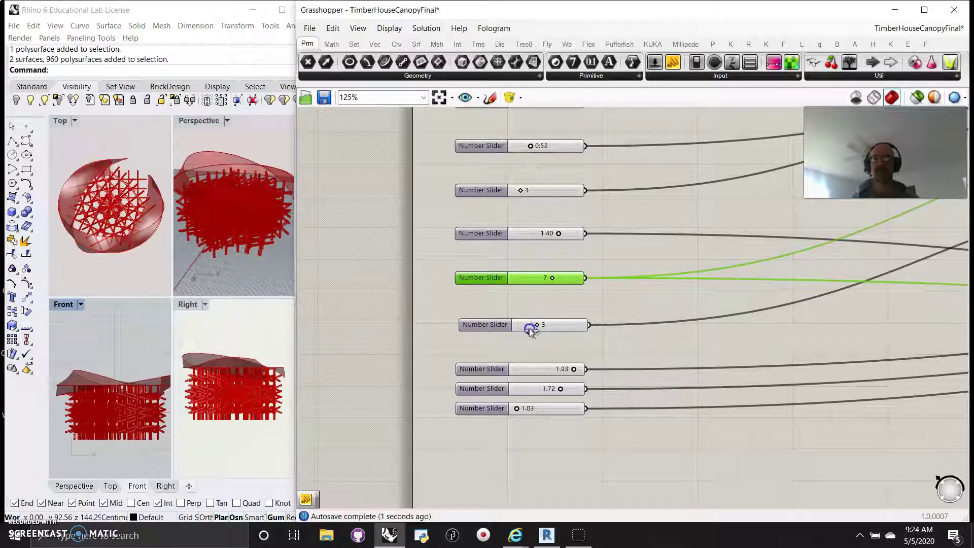
{"action": "left_click_drag", "start_coordinate": [527, 331], "coordinate": [529, 332]}
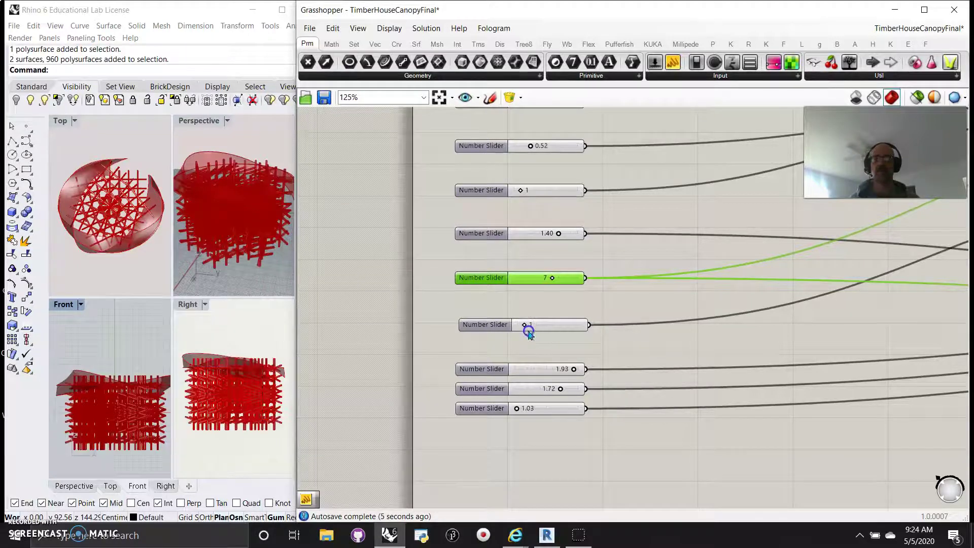
Lower the 1.93 slider to 1.60 and fit the whole definition on the canvas.
{"action": "right_click_drag", "start_coordinate": [600, 405], "coordinate": [518, 280]}
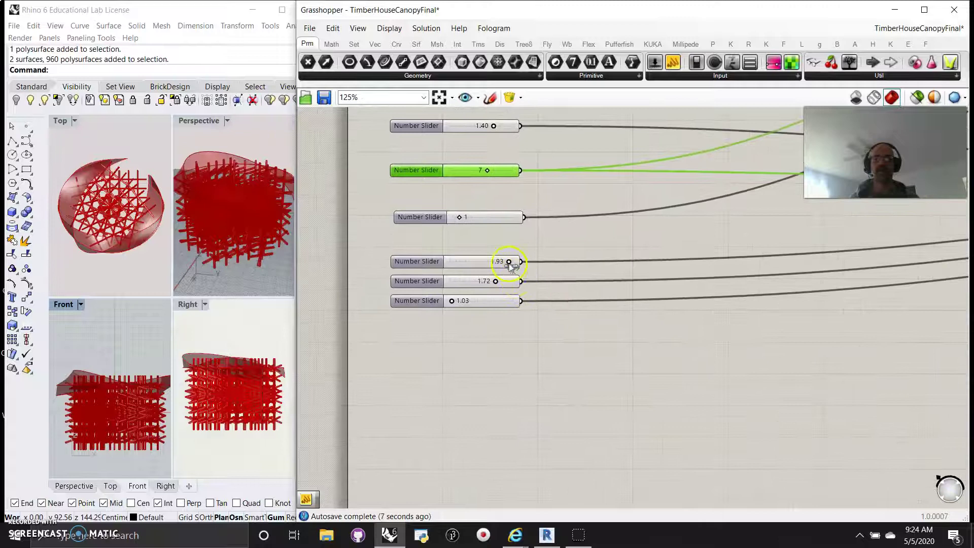
{"action": "left_click_drag", "start_coordinate": [500, 263], "coordinate": [459, 300]}
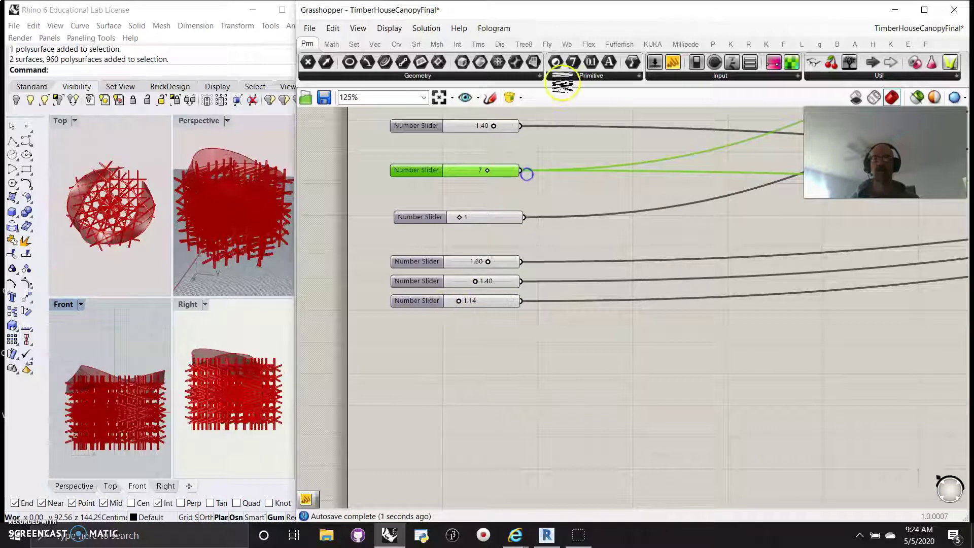
{"action": "left_click", "coordinate": [440, 98]}
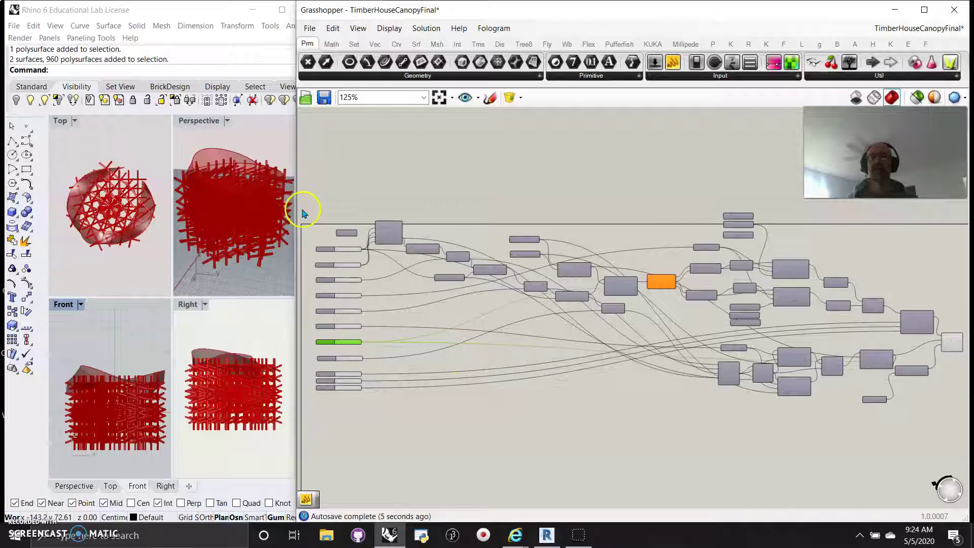
Narrow the Grasshopper window to fit the definition, then widen it again and zoom in.
{"action": "left_click_drag", "start_coordinate": [295, 208], "coordinate": [720, 266]}
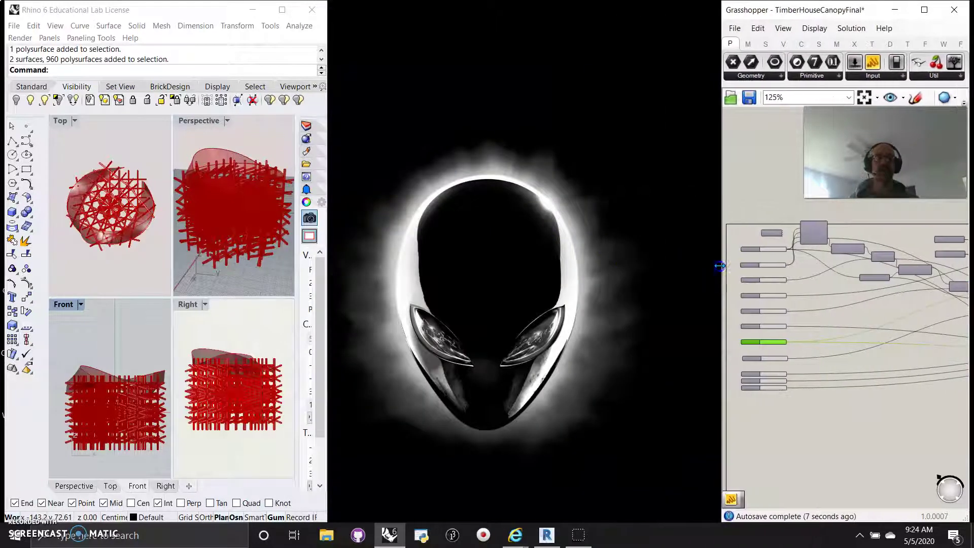
{"action": "left_click", "coordinate": [864, 97]}
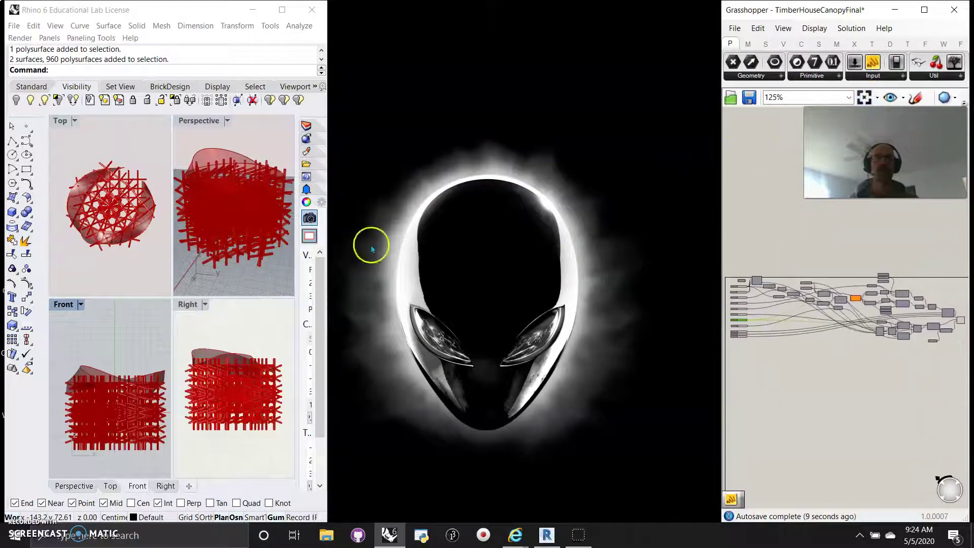
{"action": "scroll", "coordinate": [812, 331], "scroll_direction": "up", "scroll_amount": 5}
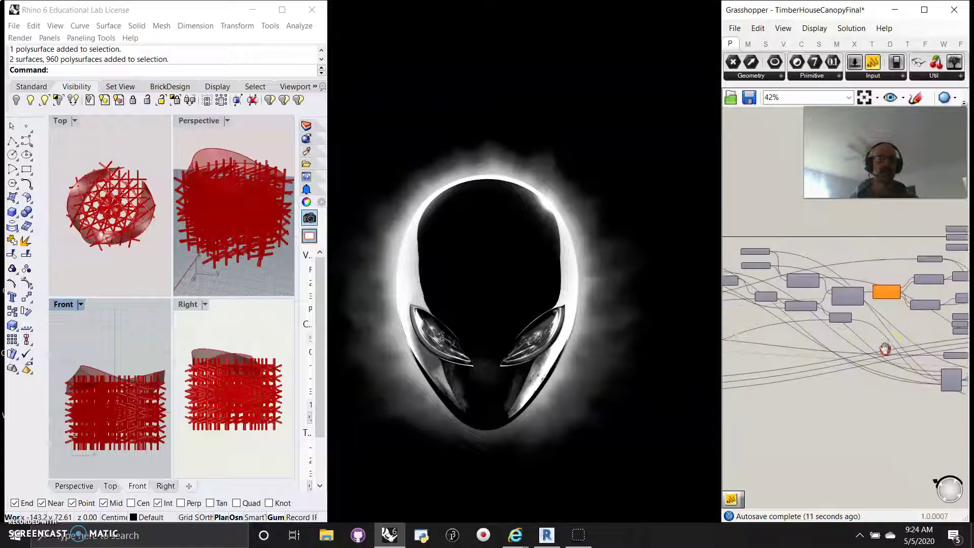
{"action": "left_click_drag", "start_coordinate": [721, 341], "coordinate": [298, 344]}
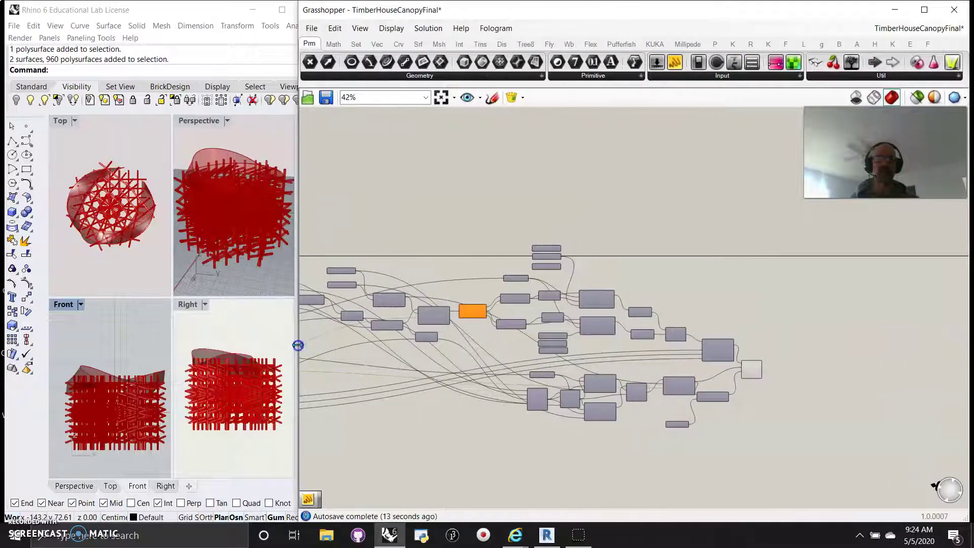
{"action": "scroll", "coordinate": [455, 318], "scroll_direction": "up", "scroll_amount": 2}
{"action": "scroll", "coordinate": [455, 319], "scroll_direction": "up", "scroll_amount": 2}
Vary the third slider and lower the second slider to reduce the timber members.
{"action": "right_click_drag", "start_coordinate": [522, 355], "coordinate": [738, 332]}
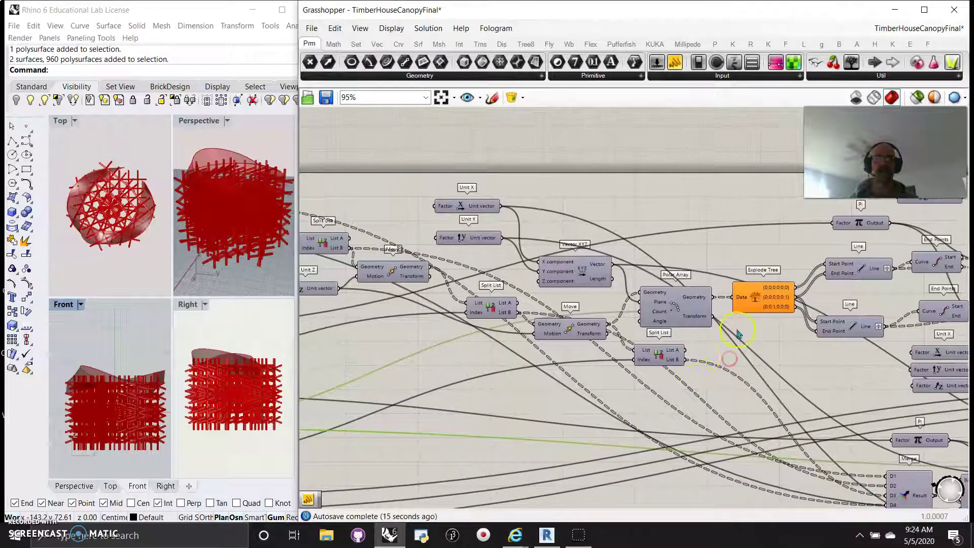
{"action": "mouse_move", "coordinate": [353, 438]}
{"action": "right_mouse_down"}
{"action": "mouse_move", "coordinate": [611, 402]}
{"action": "mouse_move", "coordinate": [614, 410]}
{"action": "right_mouse_up"}
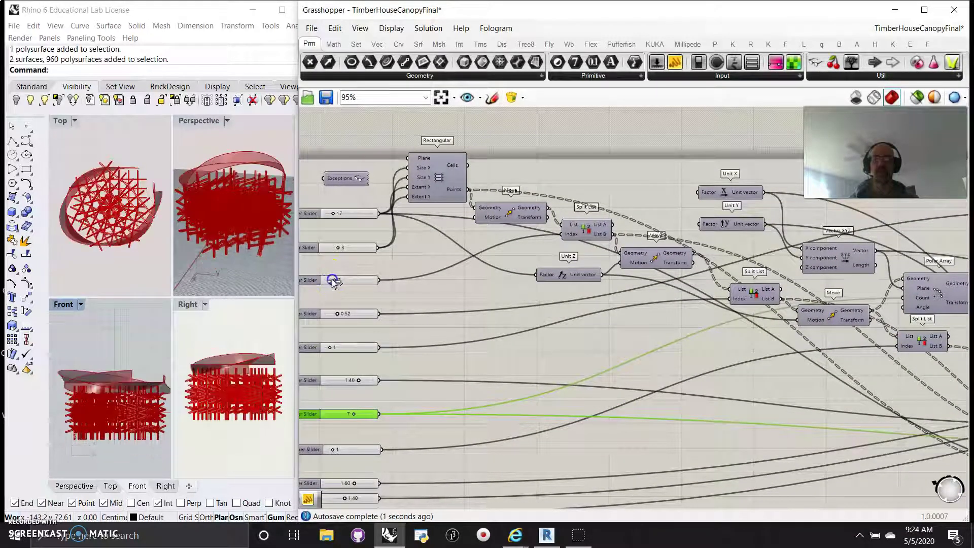
{"action": "right_click_drag", "start_coordinate": [584, 324], "coordinate": [571, 351]}
{"action": "scroll", "coordinate": [563, 348], "scroll_direction": "down", "scroll_amount": 2}
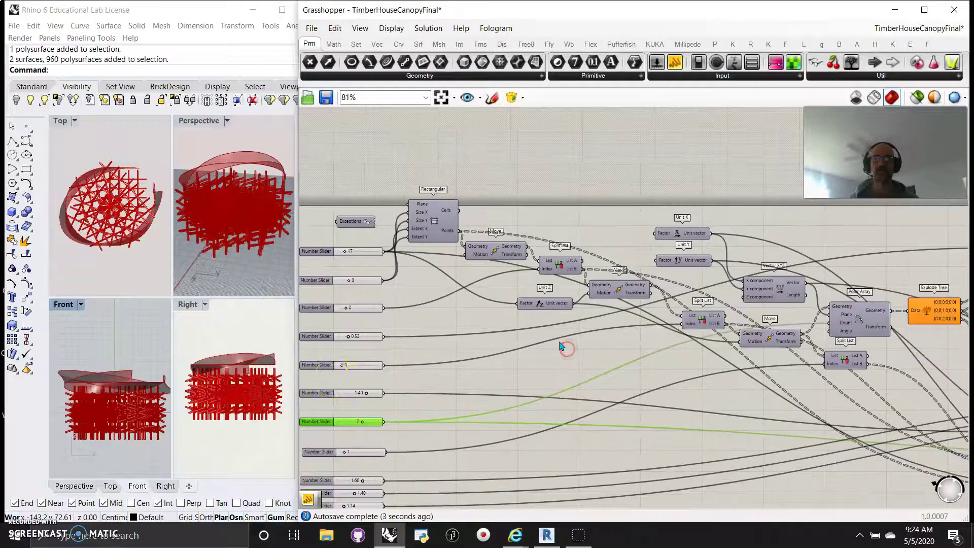
{"action": "mouse_move", "coordinate": [348, 310]}
{"action": "left_mouse_down"}
{"action": "mouse_move", "coordinate": [336, 311]}
{"action": "mouse_move", "coordinate": [344, 315]}
{"action": "left_mouse_up"}
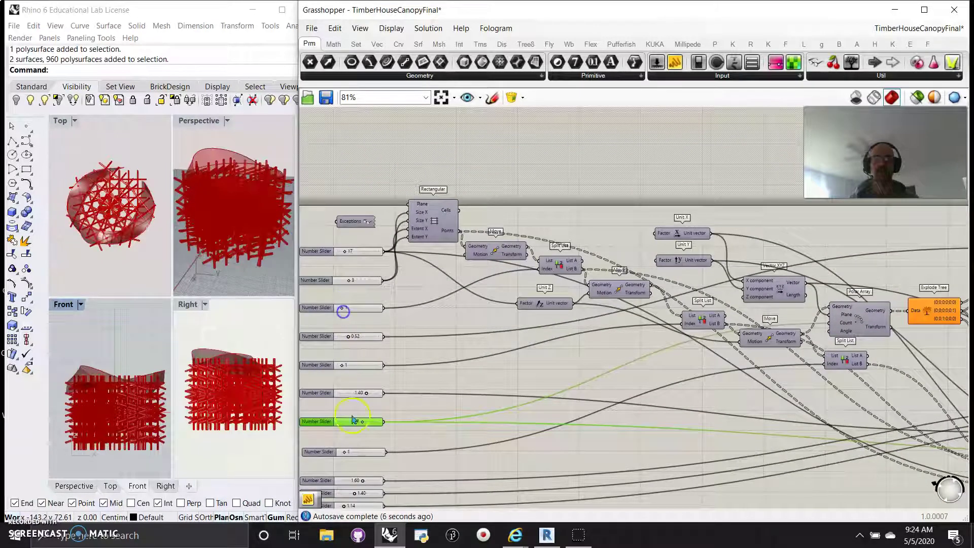
{"action": "mouse_move", "coordinate": [420, 451]}
{"action": "right_mouse_down"}
{"action": "mouse_move", "coordinate": [417, 433]}
{"action": "mouse_move", "coordinate": [420, 444]}
{"action": "right_mouse_up"}
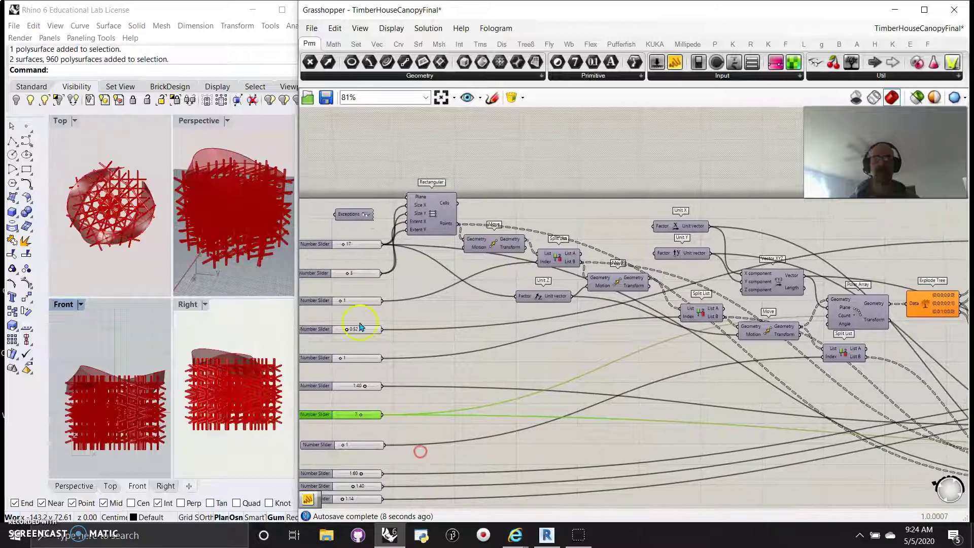
{"action": "left_click_drag", "start_coordinate": [347, 275], "coordinate": [341, 274]}
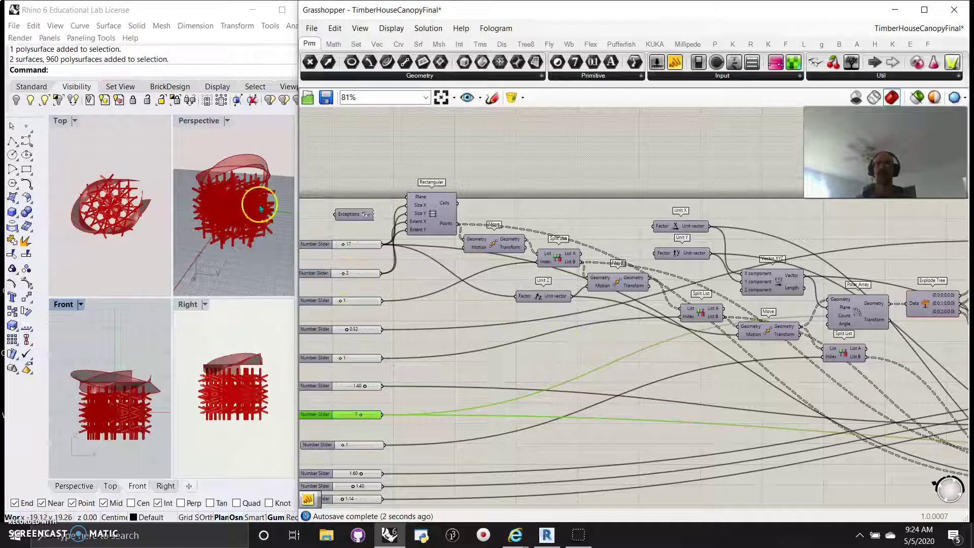
Inspect the Explode Tree, Polar Array, Split List, Vector XYZ and Move components, then centre the definition.
{"action": "mouse_move", "coordinate": [949, 350]}
{"action": "right_mouse_down"}
{"action": "mouse_move", "coordinate": [890, 326]}
{"action": "mouse_move", "coordinate": [729, 301]}
{"action": "right_mouse_up"}
{"action": "scroll", "coordinate": [720, 258], "scroll_direction": "up", "scroll_amount": 8}
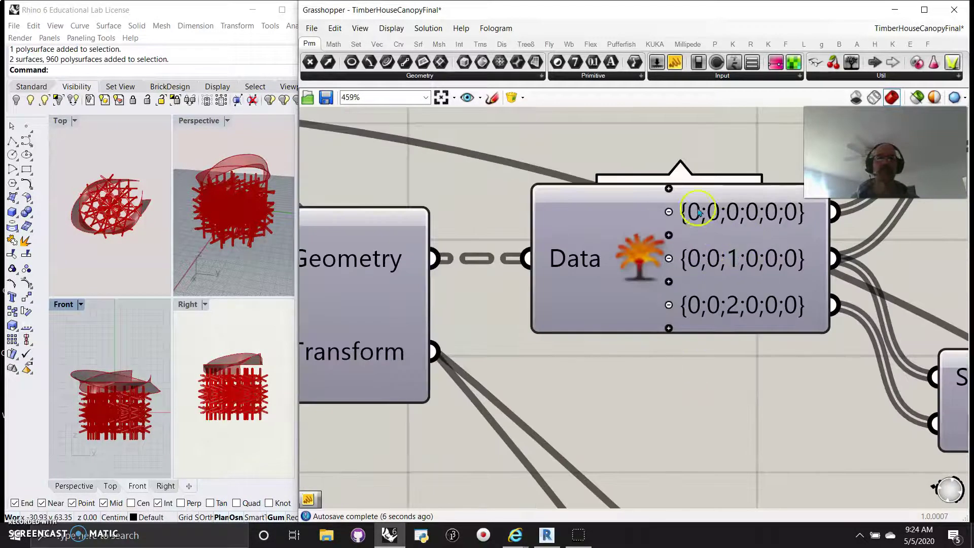
{"action": "right_click_drag", "start_coordinate": [566, 382], "coordinate": [742, 361]}
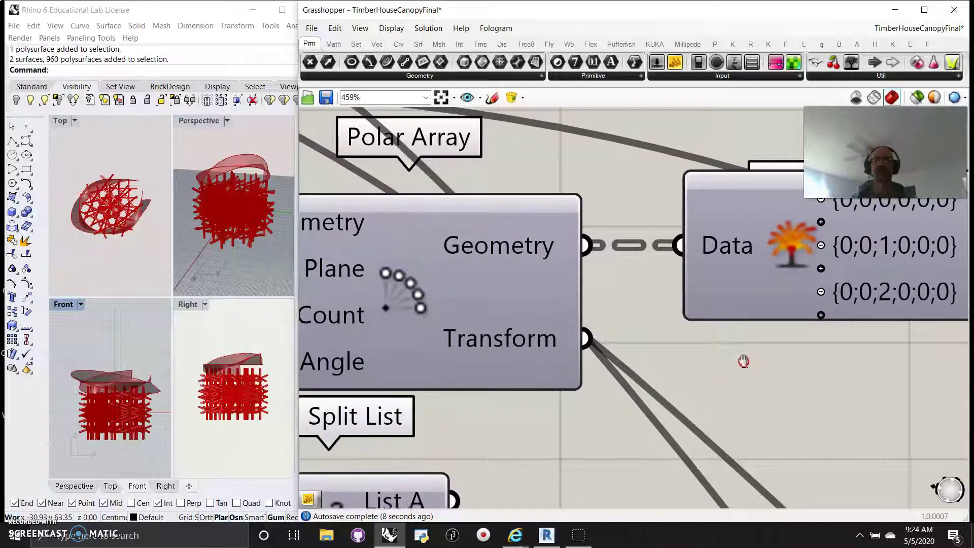
{"action": "right_click_drag", "start_coordinate": [668, 372], "coordinate": [739, 372]}
{"action": "scroll", "coordinate": [725, 344], "scroll_direction": "down", "scroll_amount": 5}
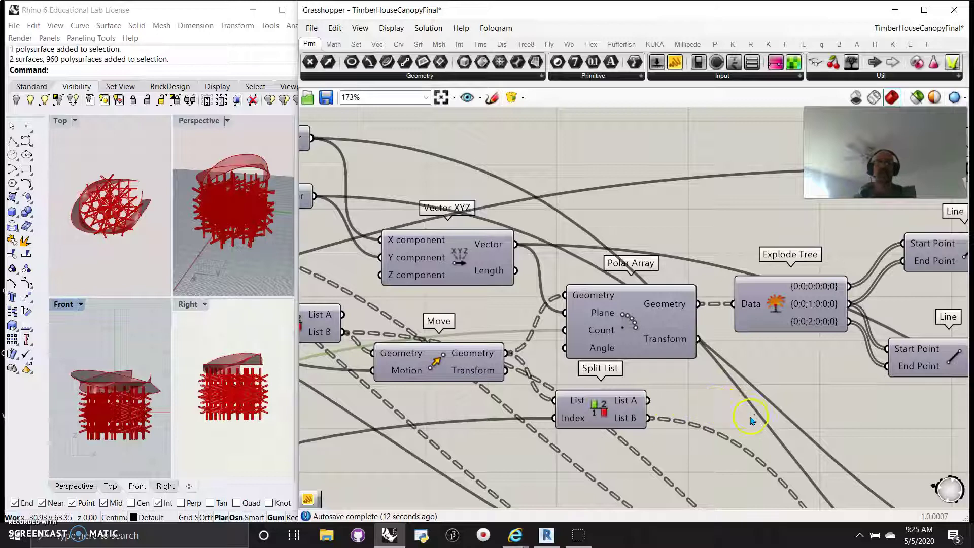
{"action": "right_click_drag", "start_coordinate": [752, 420], "coordinate": [760, 370]}
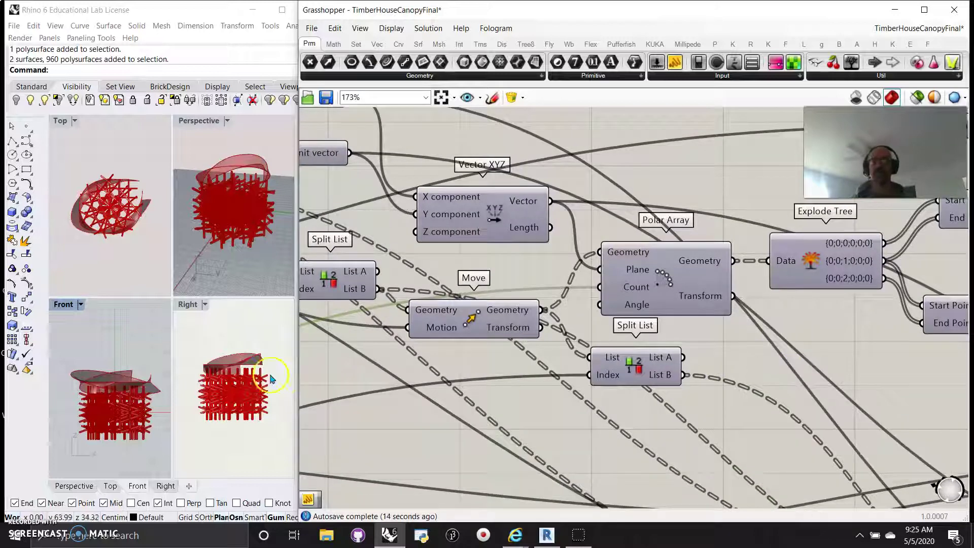
{"action": "scroll", "coordinate": [447, 401], "scroll_direction": "down", "scroll_amount": 8}
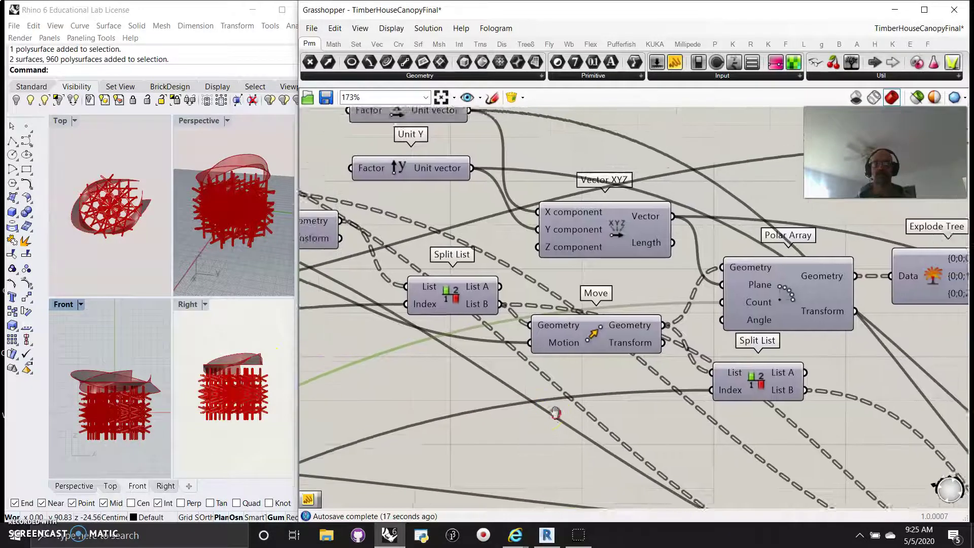
{"action": "right_click_drag", "start_coordinate": [709, 415], "coordinate": [680, 419]}
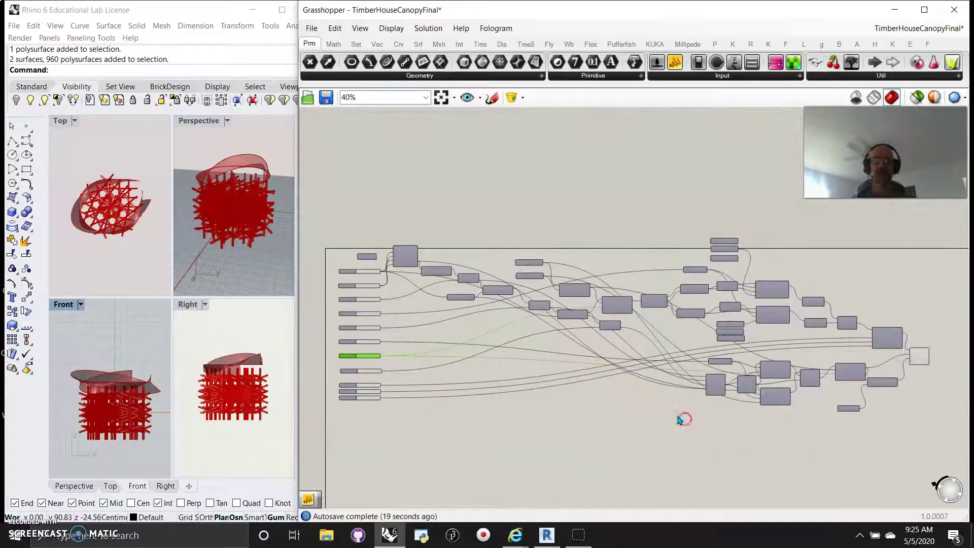
Narrow the Grasshopper window, refit the definition, and widen Rhino so its four viewports grow.
{"action": "left_click", "coordinate": [441, 97]}
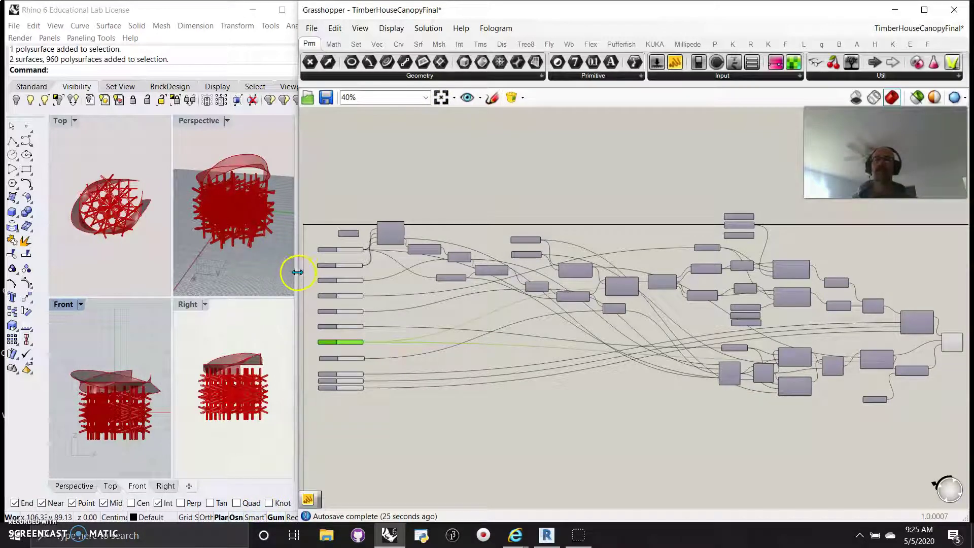
{"action": "left_click_drag", "start_coordinate": [297, 273], "coordinate": [688, 333]}
{"action": "left_click", "coordinate": [832, 97]}
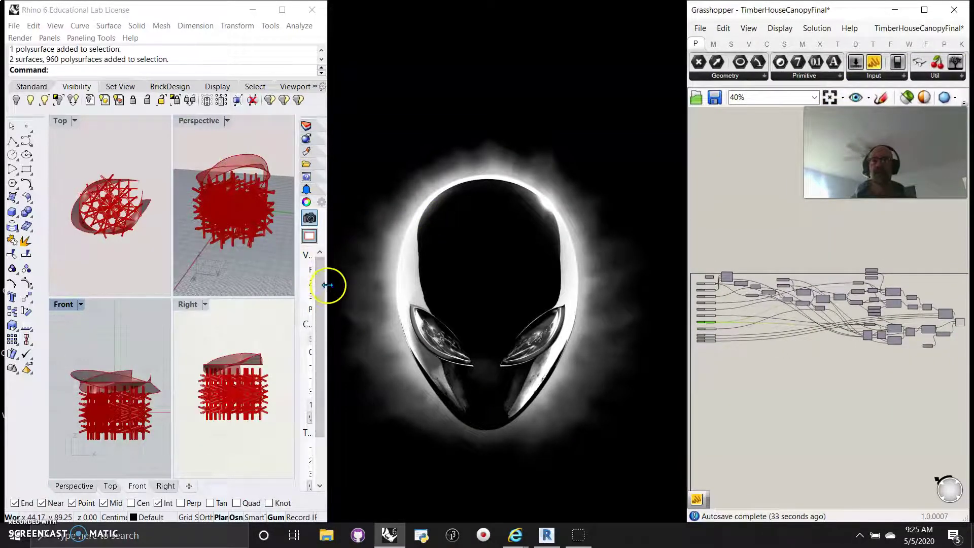
{"action": "left_click_drag", "start_coordinate": [326, 282], "coordinate": [656, 300]}
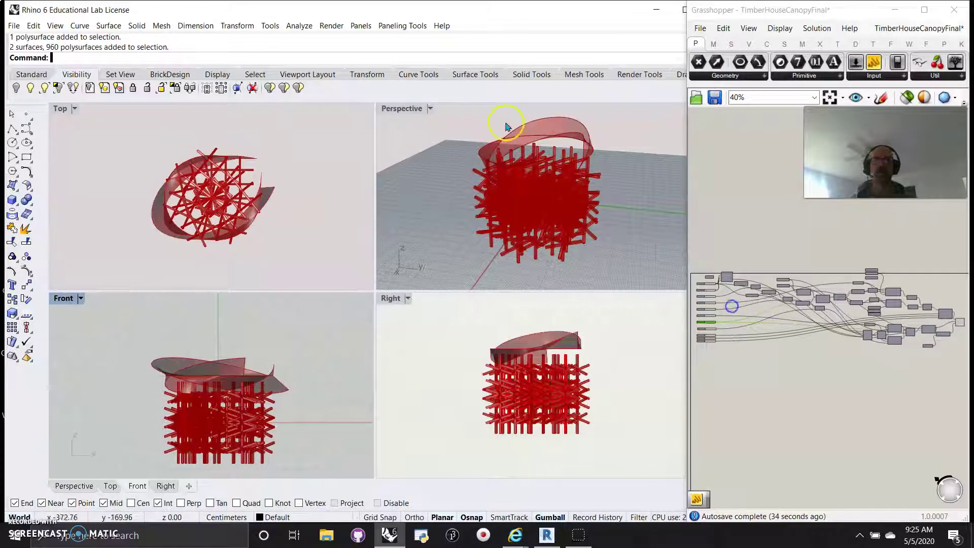
{"action": "right_click", "coordinate": [958, 319]}
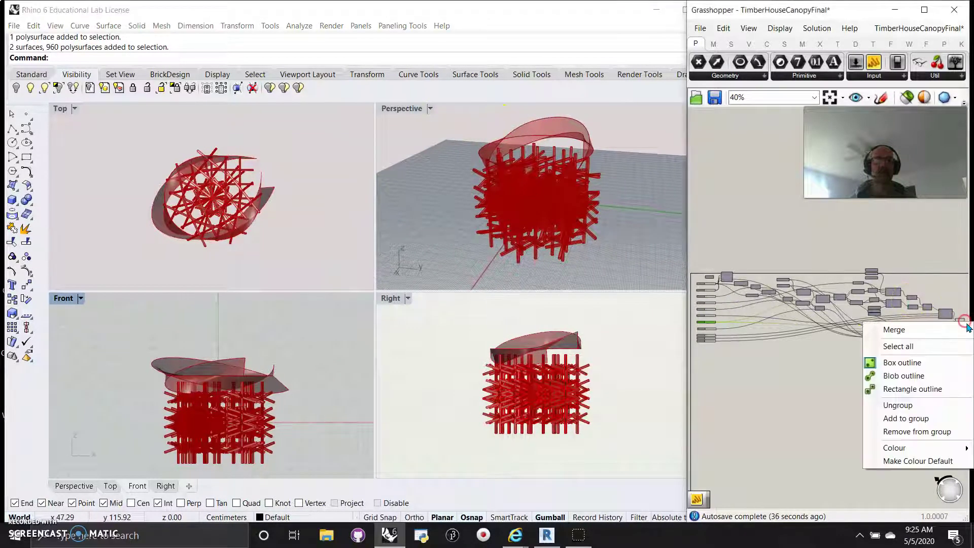
Show the hidden baked canopy and beams and turn off the Grasshopper preview geometry.
{"action": "left_click", "coordinate": [17, 89]}
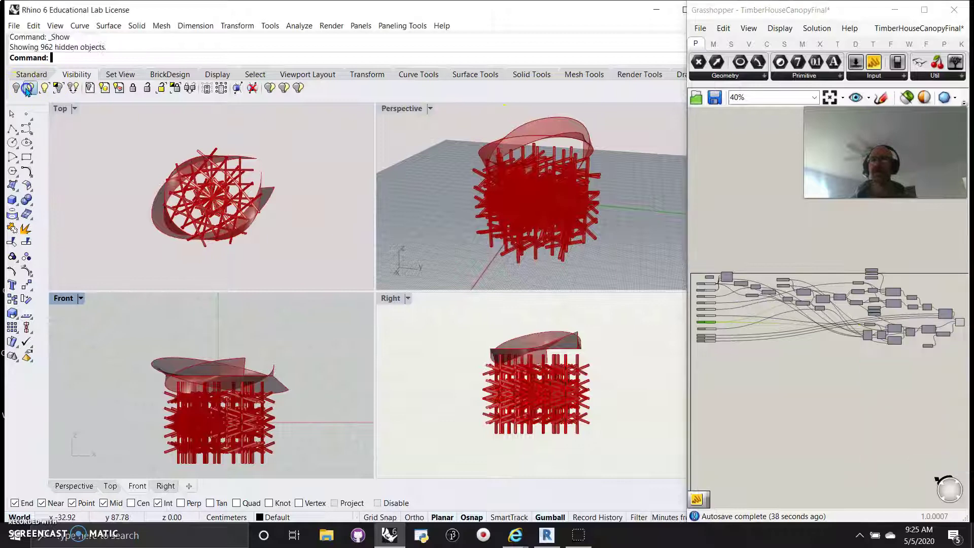
{"action": "left_click", "coordinate": [424, 244]}
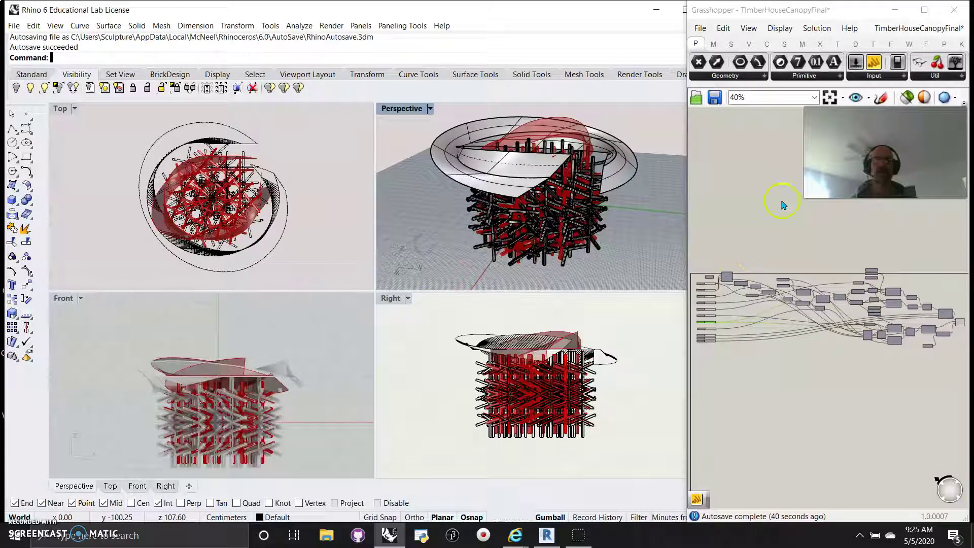
{"action": "left_click", "coordinate": [907, 97]}
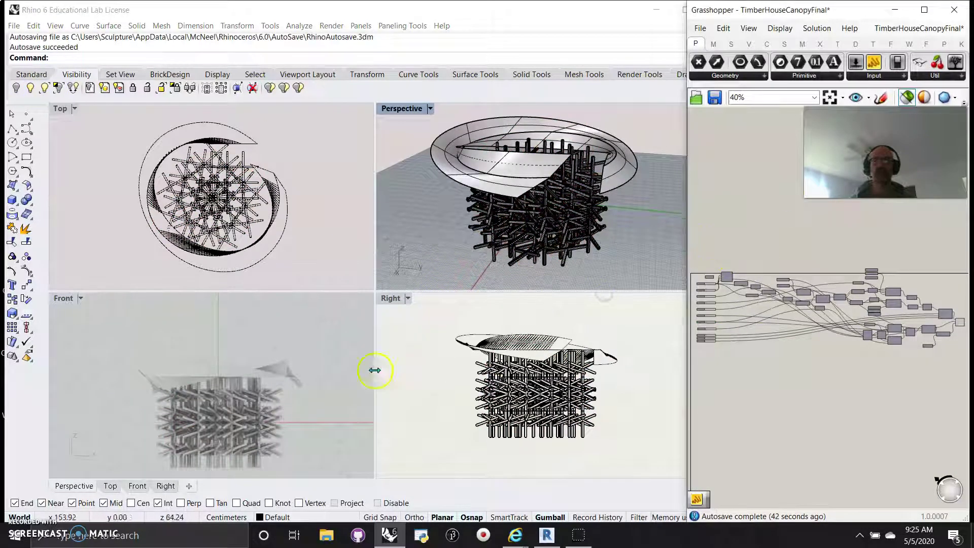
{"action": "right_click_drag", "start_coordinate": [265, 404], "coordinate": [248, 392]}
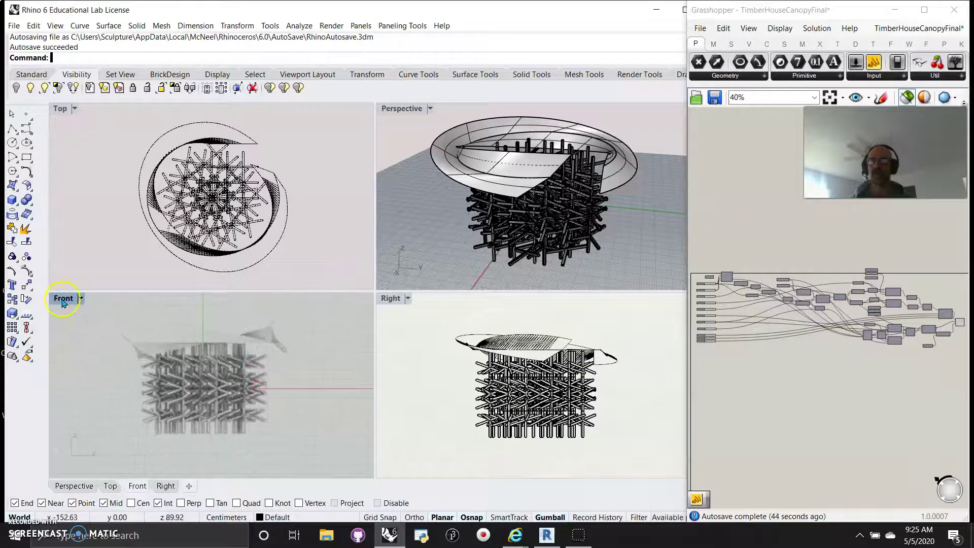
Switch the Top view to Artistic display and maximize it.
{"action": "left_click", "coordinate": [58, 108]}
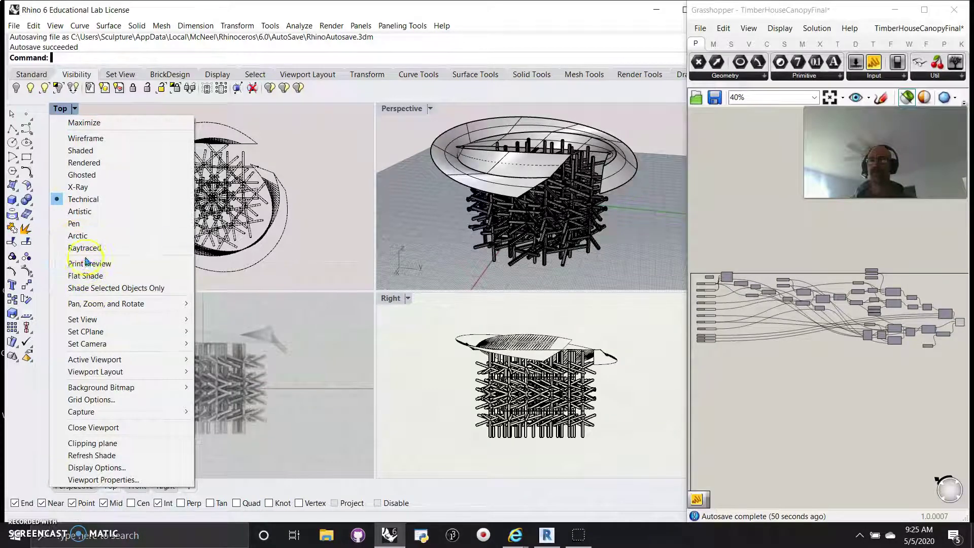
{"action": "left_click", "coordinate": [81, 211]}
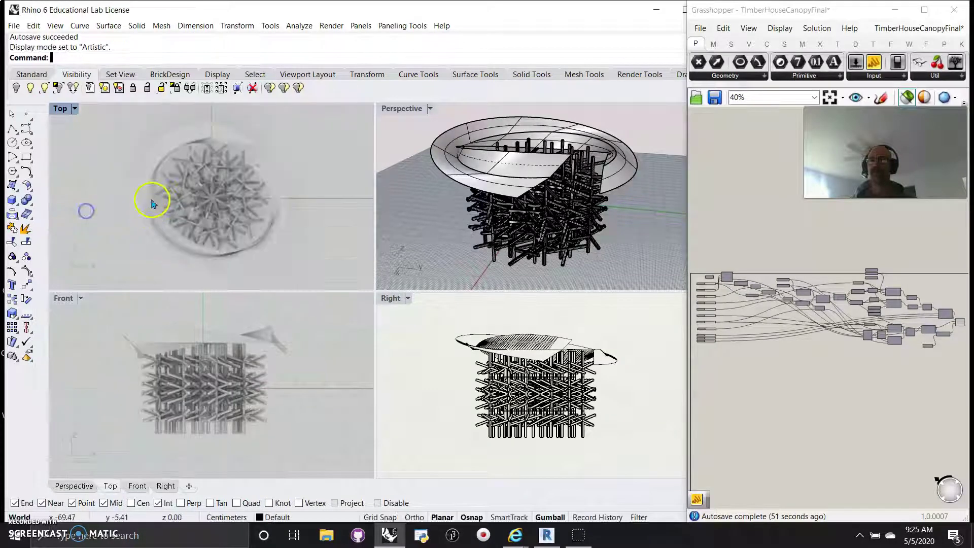
{"action": "double_click", "coordinate": [56, 109]}
{"action": "scroll", "coordinate": [403, 323], "scroll_direction": "up", "scroll_amount": 3}
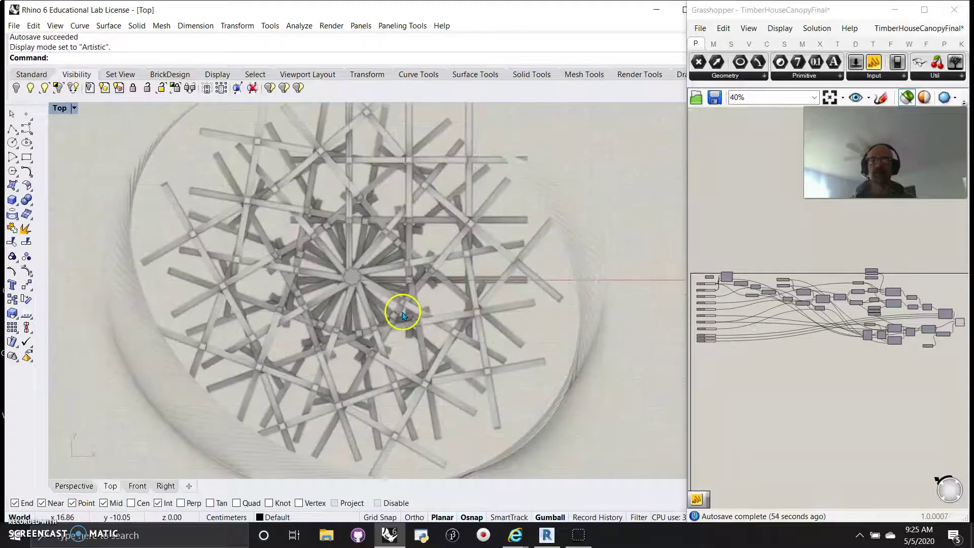
{"action": "scroll", "coordinate": [404, 320], "scroll_direction": "down", "scroll_amount": 2}
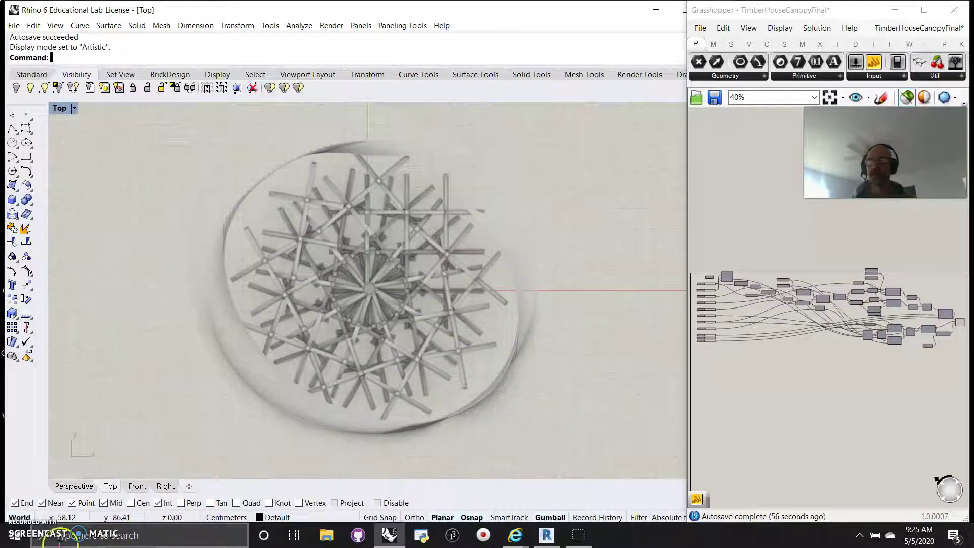